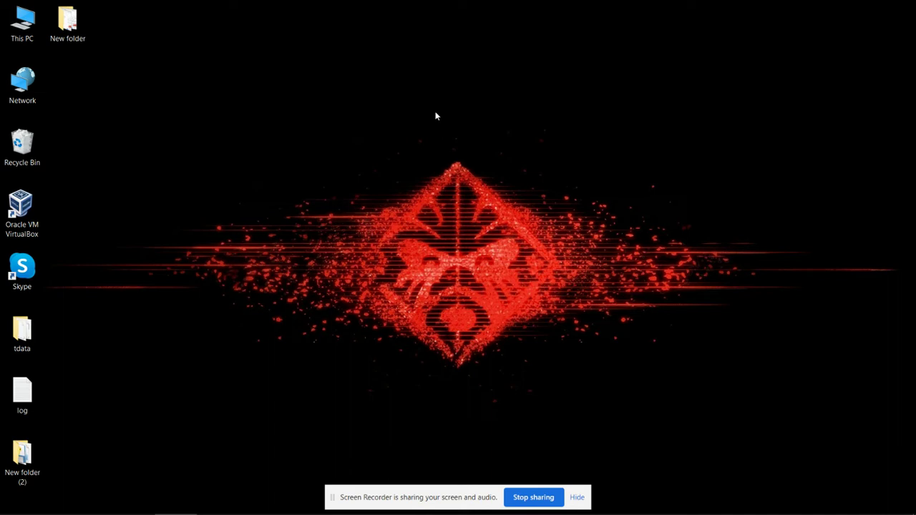
# Step: Switch to Chrome and open the FB order email in the Gmail inbox
pyautogui.hotkey('alt', 'Tab')
pyautogui.hotkey('alt', 'shift', 'Tab')
pyautogui.hotkey('alt', 'Tab')
pyautogui.hotkey('alt', 'Tab')
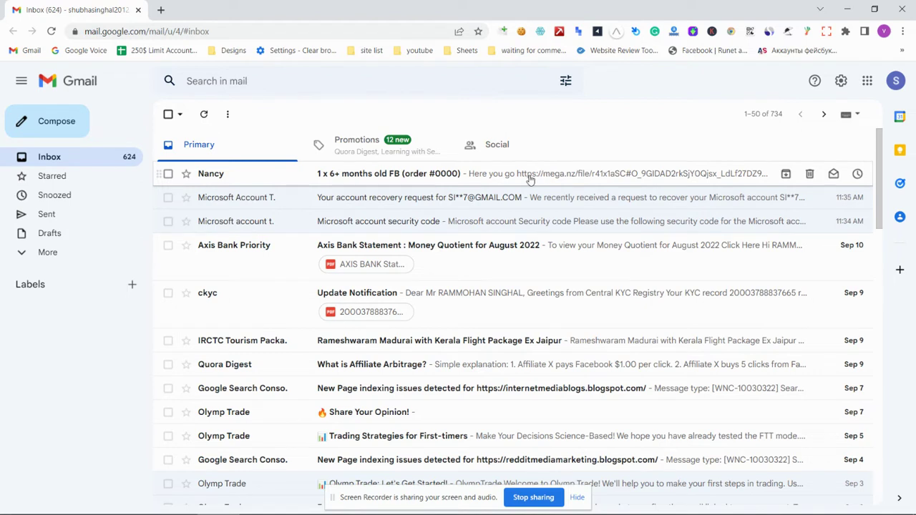
pyautogui.click(530, 180)
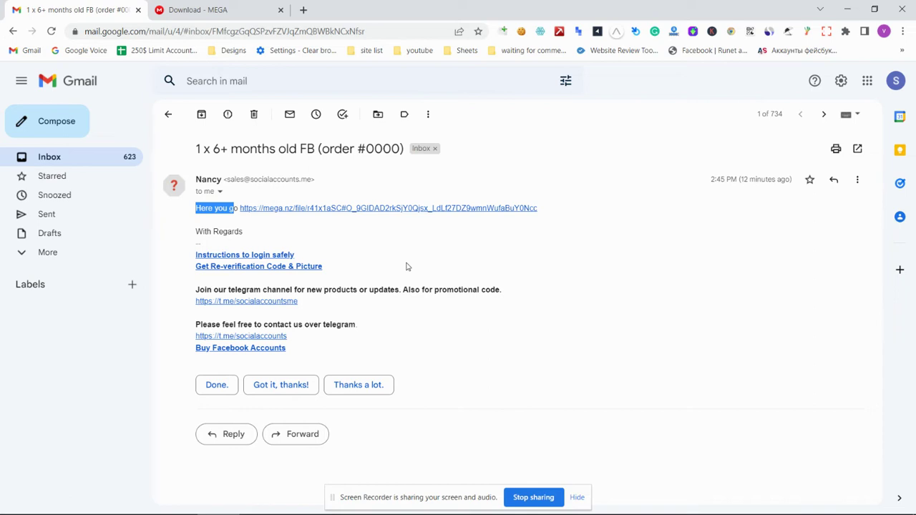
# Step: Review the email's telegram, safe-login instructions and re-verification code links
pyautogui.moveTo(322, 306); pyautogui.dragTo(197, 306)
pyautogui.moveTo(314, 257); pyautogui.dragTo(199, 262)
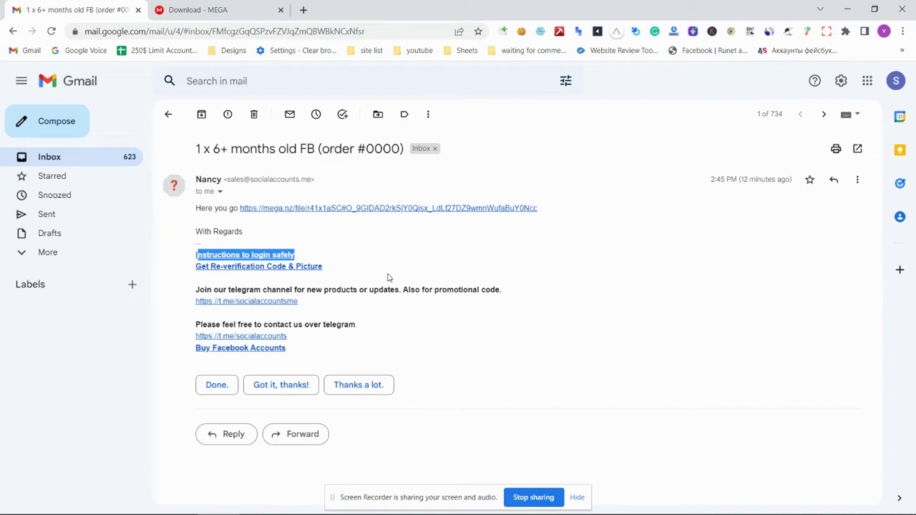
pyautogui.click(388, 277)
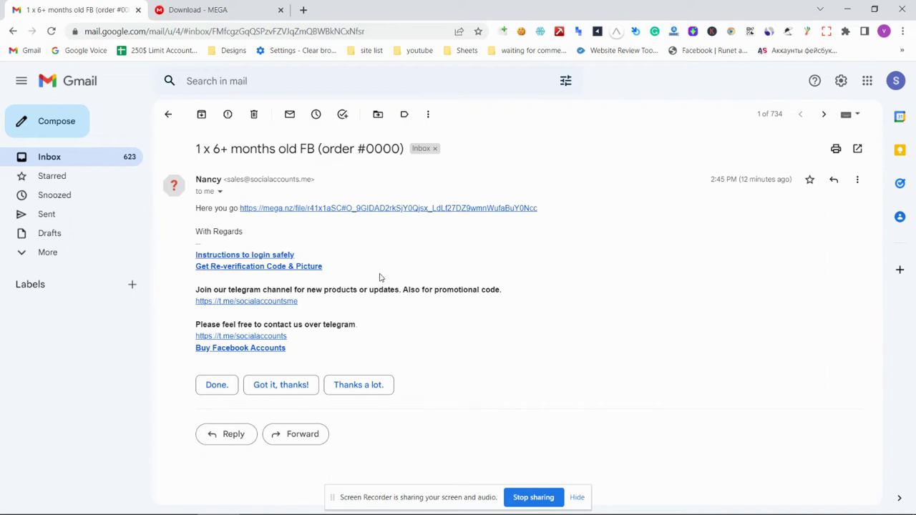
pyautogui.moveTo(327, 272); pyautogui.dragTo(201, 272)
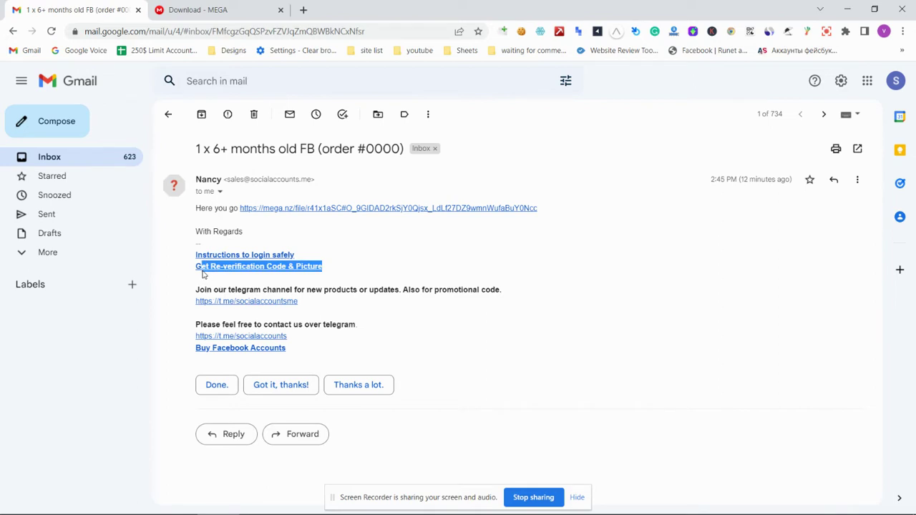
pyautogui.click(377, 276)
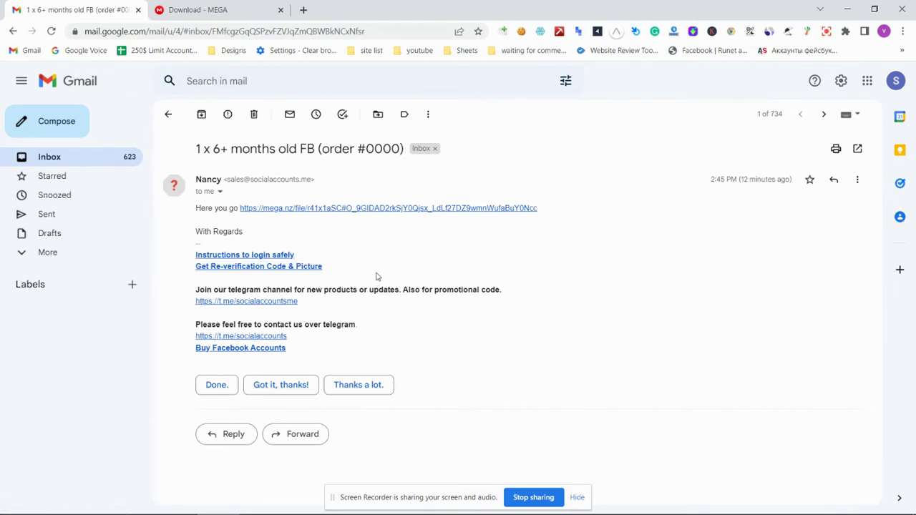
# Step: Download Order #5932.zip from the MEGA page and save it to the Desktop
pyautogui.click(238, 9)
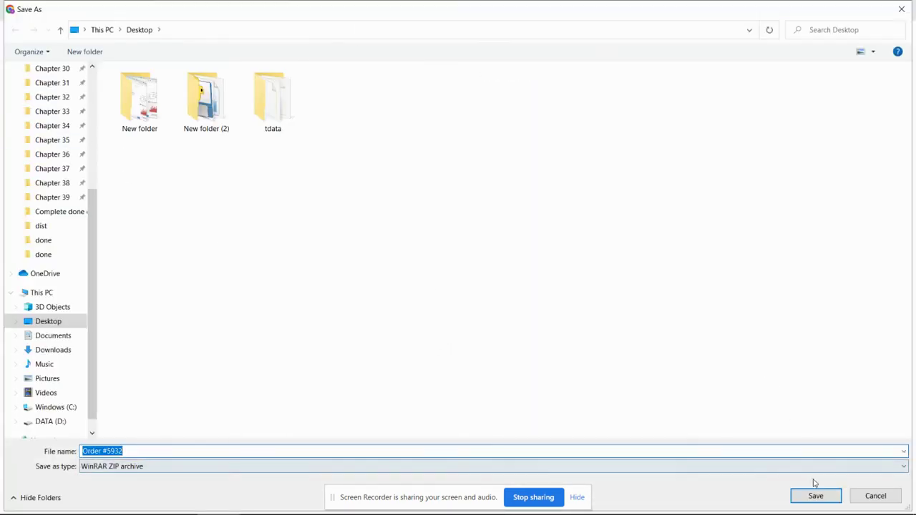
pyautogui.click(815, 495)
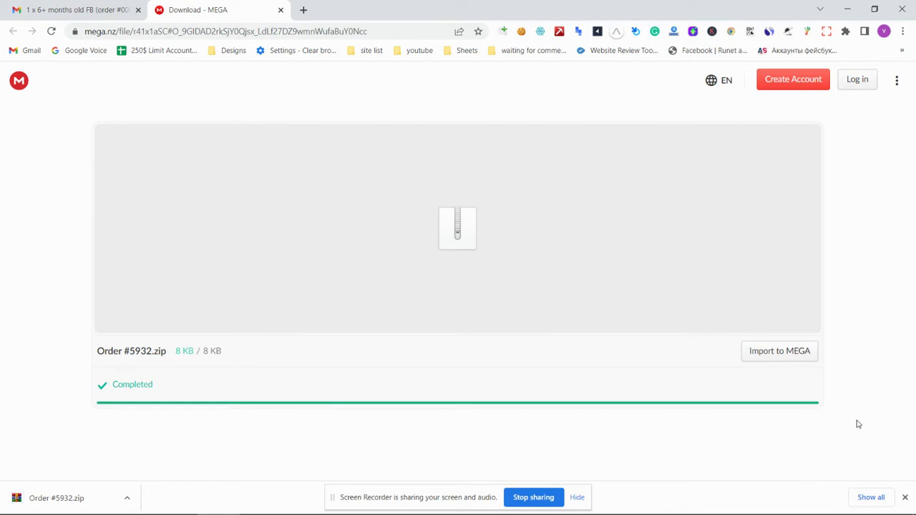
# Step: Extract the Order #5932 archive on the desktop and open the extracted Order #5932 folder
pyautogui.click(472, 510)
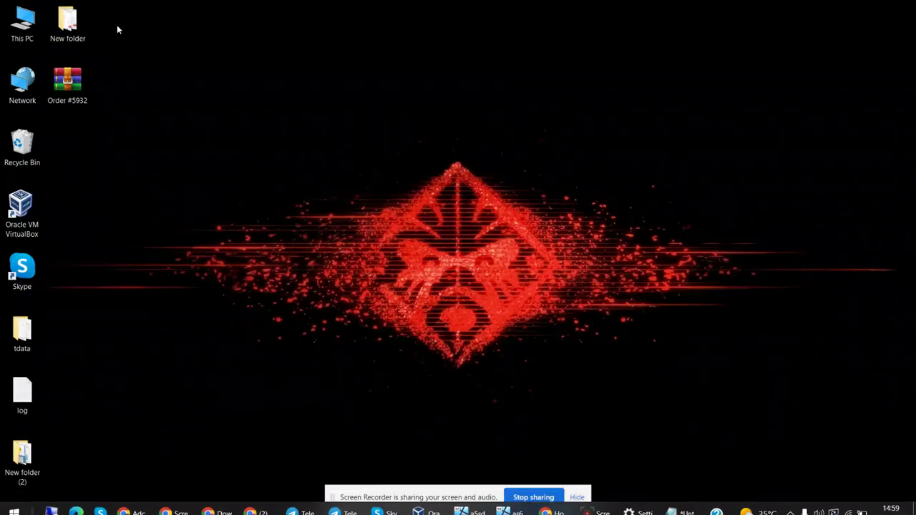
pyautogui.rightClick(68, 85)
pyautogui.click(150, 163)
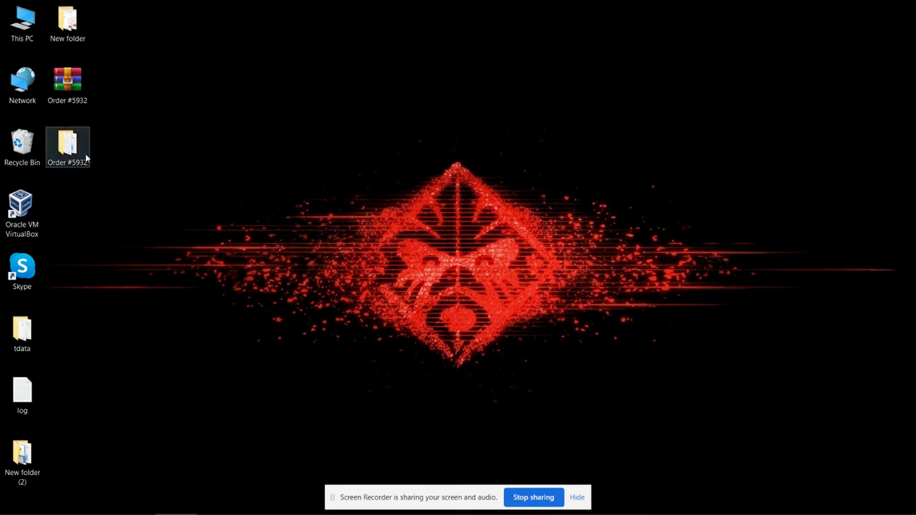
pyautogui.doubleClick(85, 159)
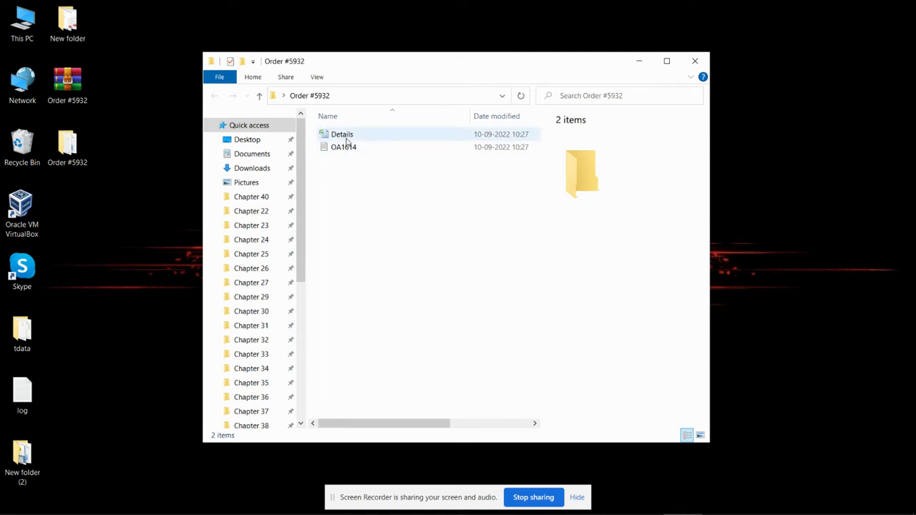
# Step: Open the Details spreadsheet maximized and copy the instructions link from cell N2
pyautogui.doubleClick(347, 137)
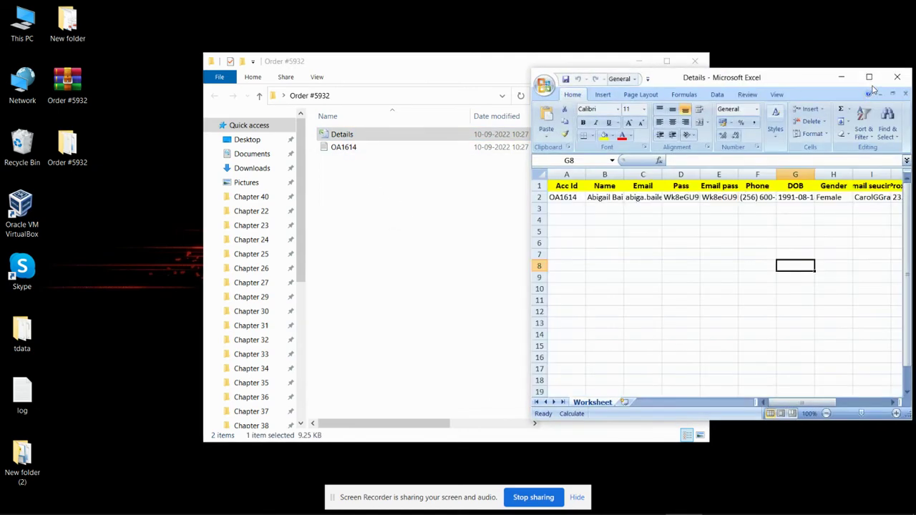
pyautogui.click(869, 78)
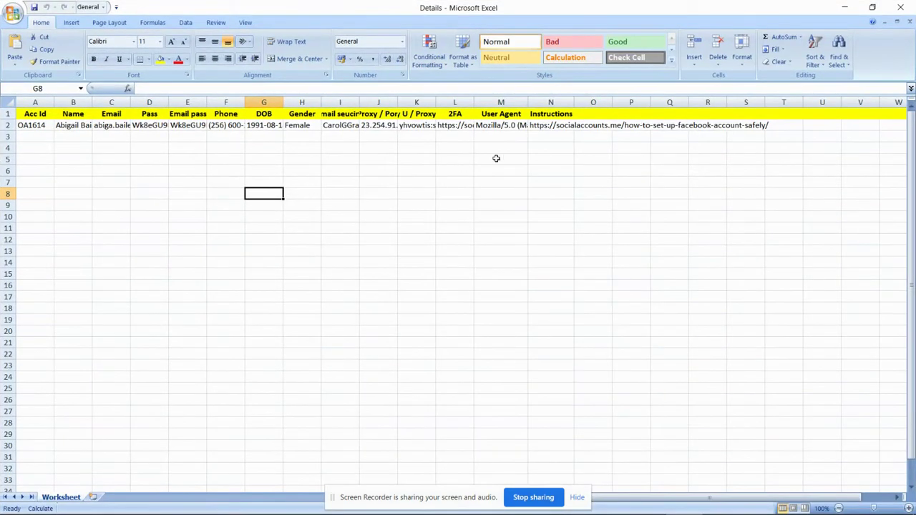
pyautogui.click(550, 126)
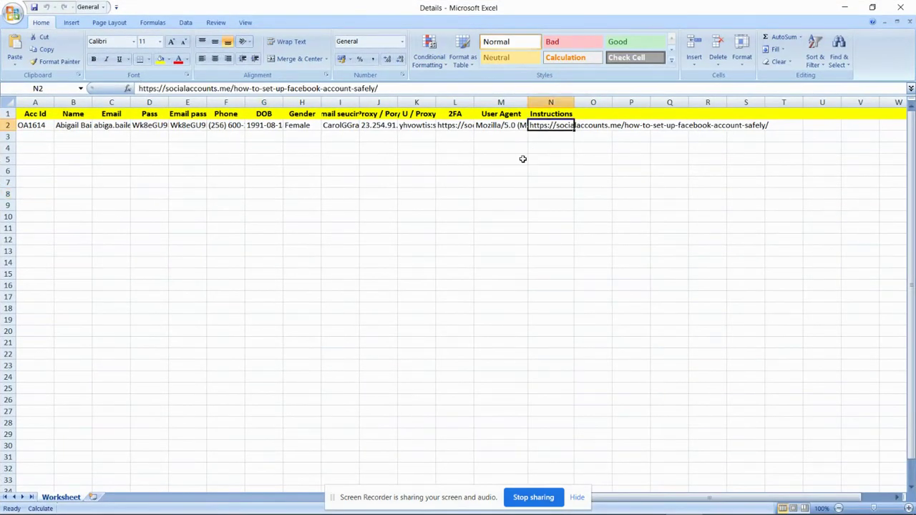
pyautogui.hotkey('ctrl', 'c')
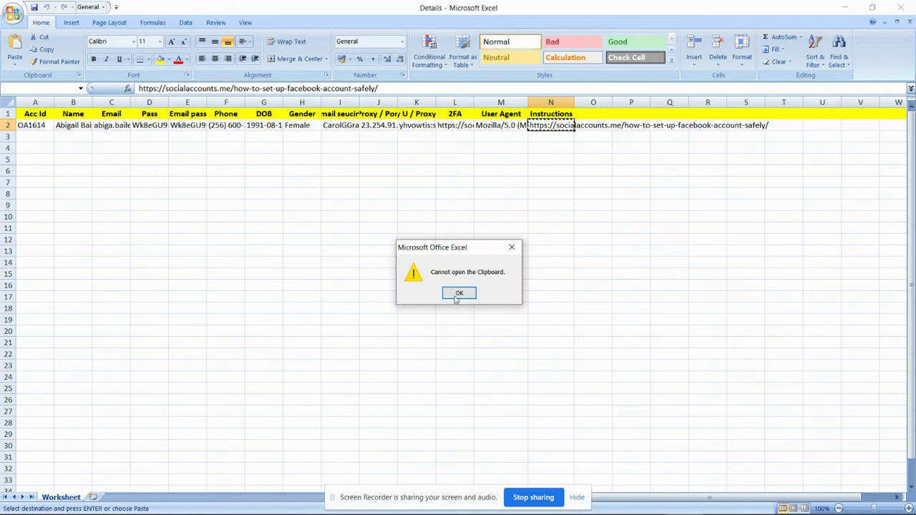
pyautogui.click(458, 293)
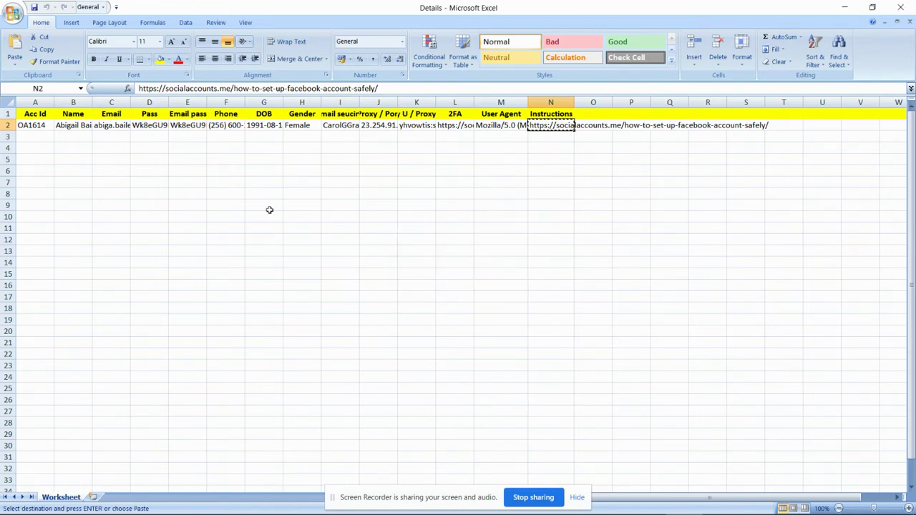
# Step: Go over the account headers: Acc Id, Name, Email, Pass, Email pass, Phone, DOB, Gender
pyautogui.click(45, 114)
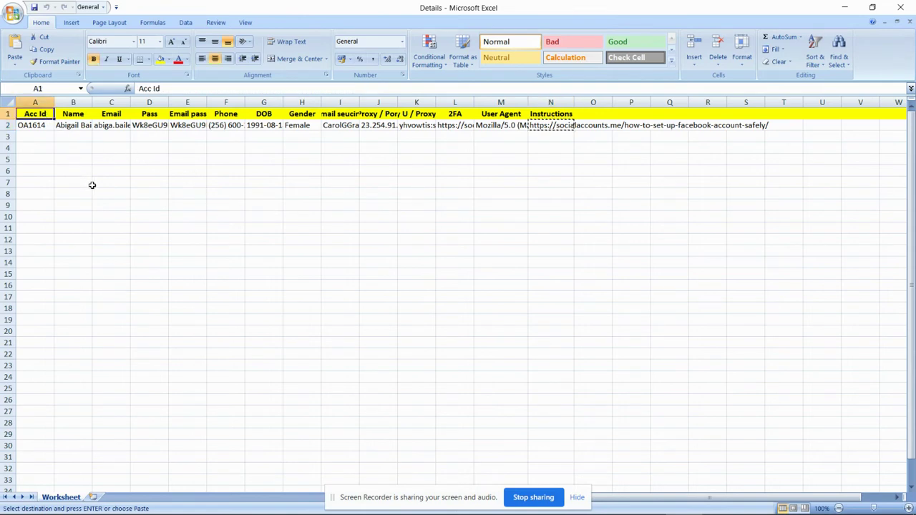
pyautogui.click(81, 119)
pyautogui.click(111, 116)
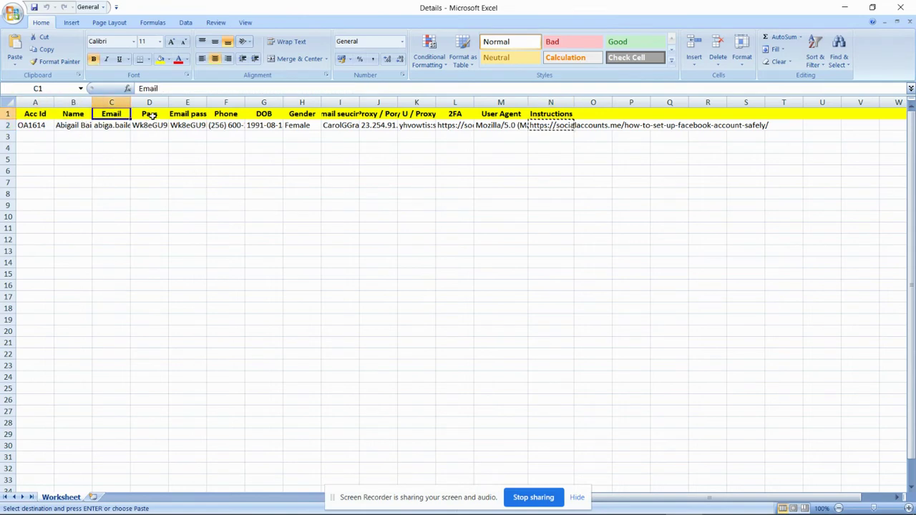
pyautogui.click(153, 116)
pyautogui.click(188, 114)
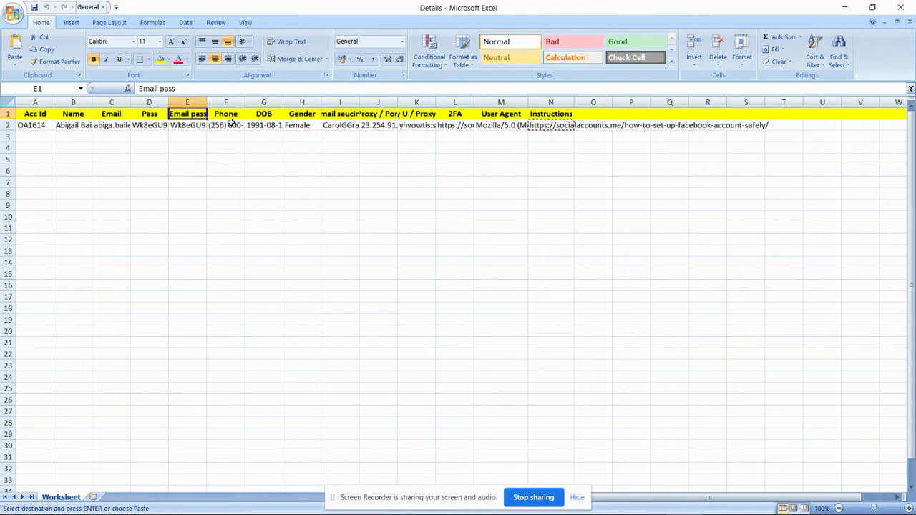
pyautogui.click(232, 114)
pyautogui.click(263, 113)
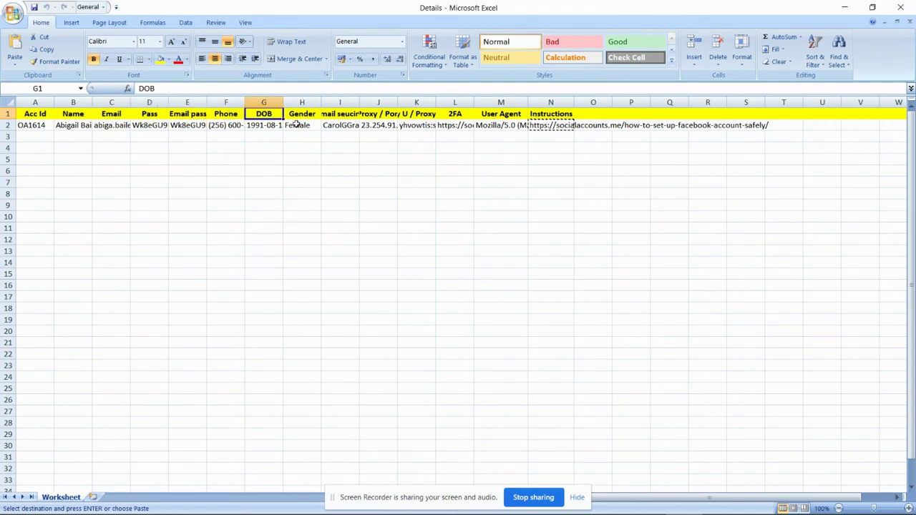
pyautogui.click(296, 117)
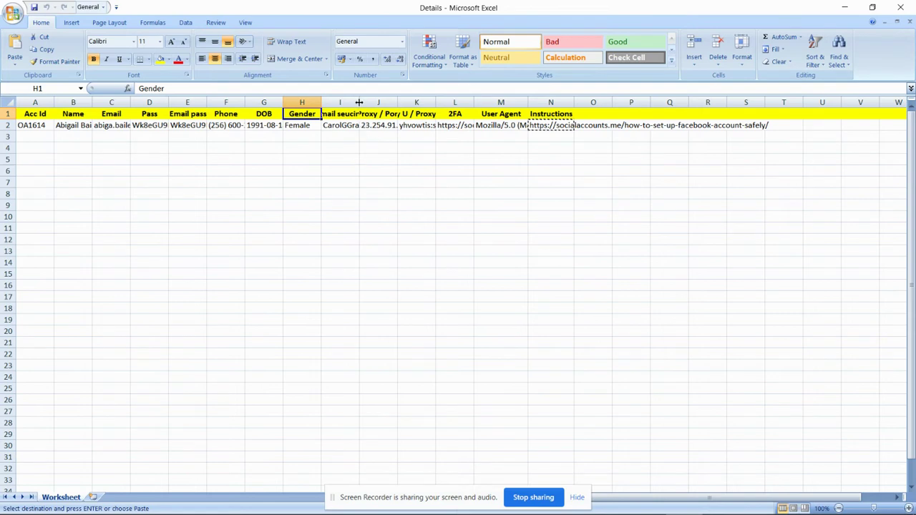
# Step: Widen column I so its header shows fully, then return to the MEGA page
pyautogui.moveTo(360, 102); pyautogui.dragTo(619, 102)
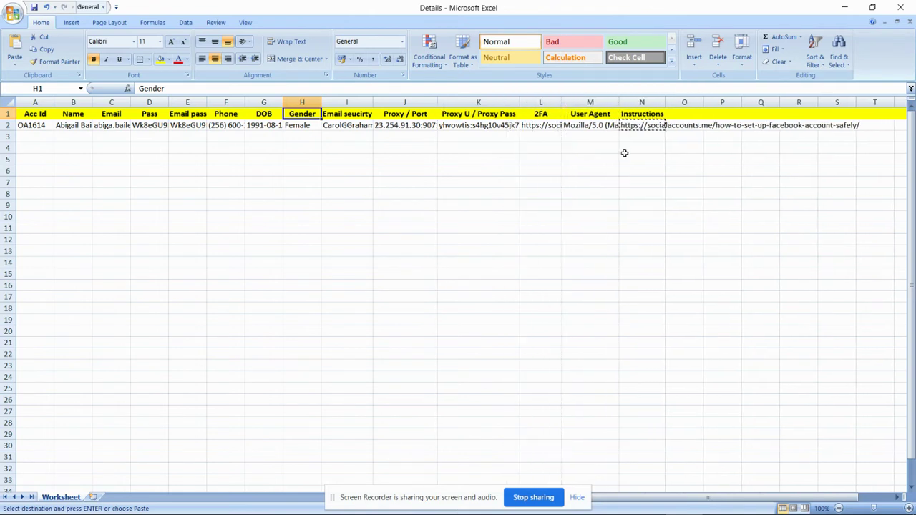
pyautogui.click(622, 181)
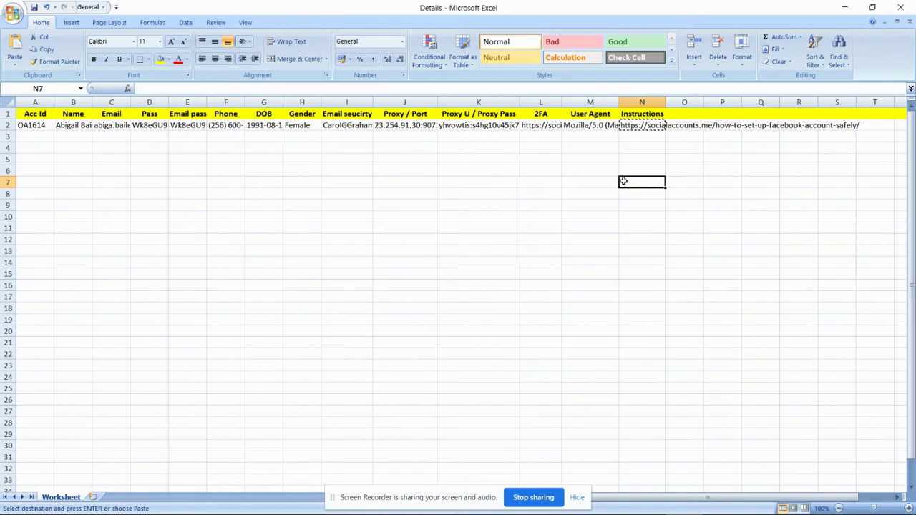
pyautogui.hotkey('alt', 'Tab')
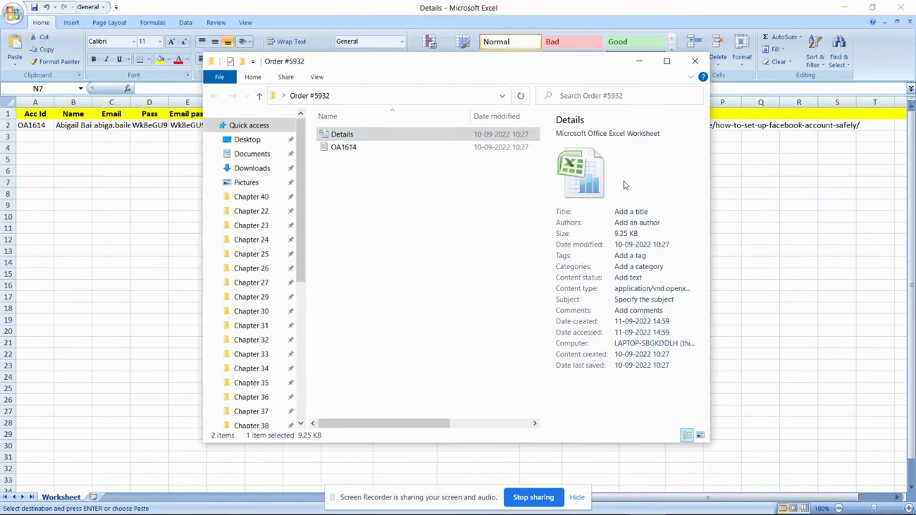
pyautogui.hotkey('alt', 'Tab')
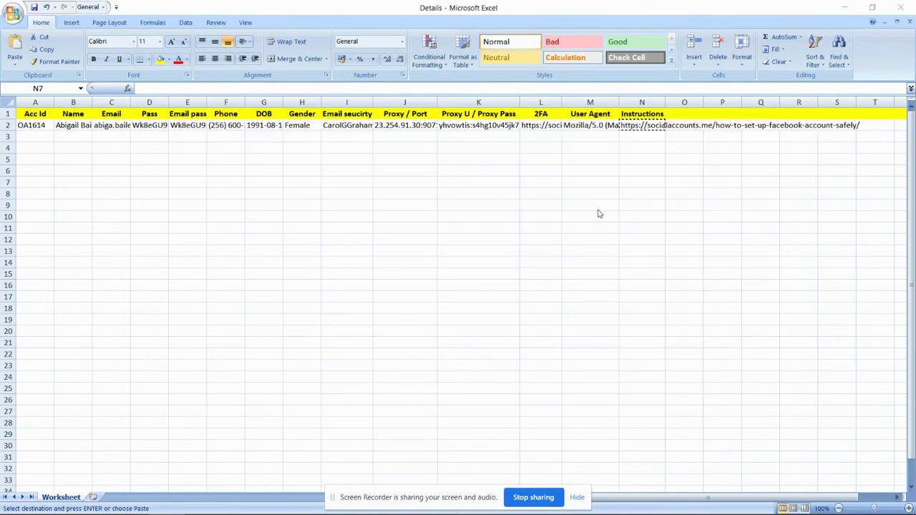
pyautogui.hotkey('alt', 'Tab')
pyautogui.hotkey('alt', 'Tab')
pyautogui.hotkey('alt', 'Tab')
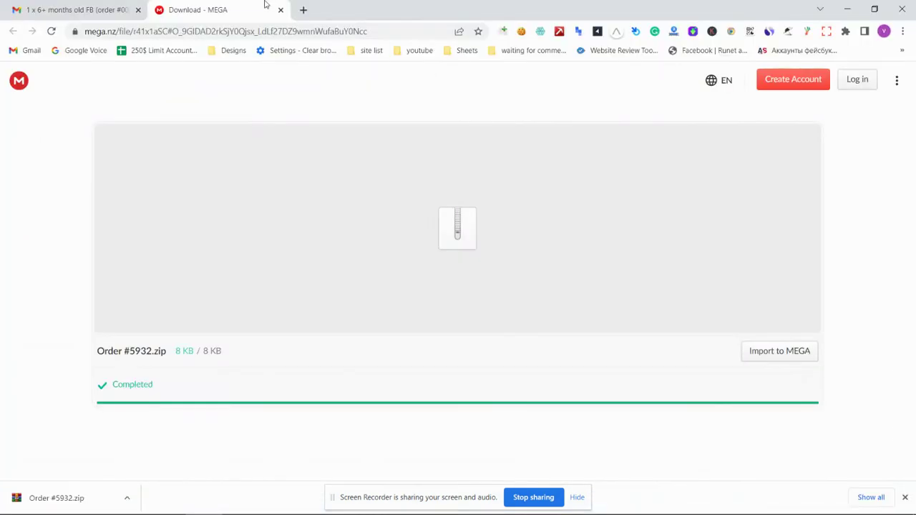
# Step: Load the copied socialaccounts.me setup guide in a new tab and scroll to its extension links
pyautogui.click(302, 10)
pyautogui.hotkey('ctrl', 'v')
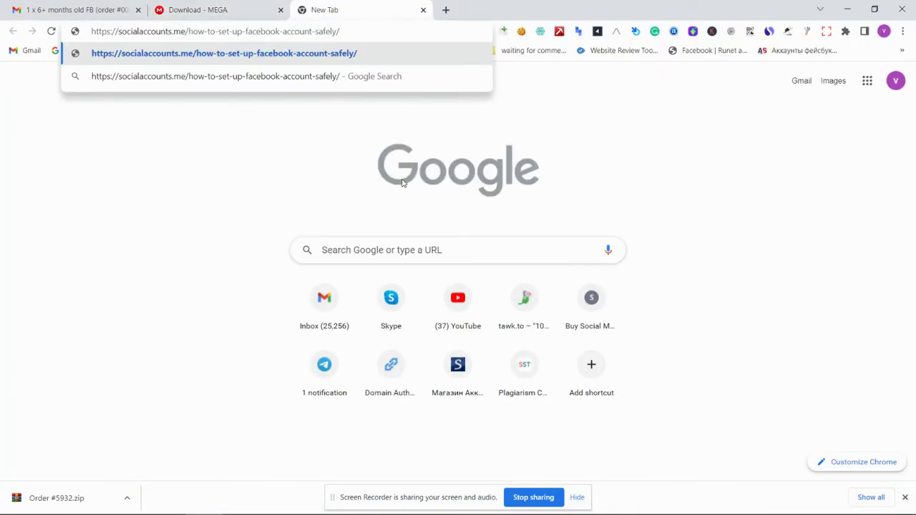
pyautogui.press('Return')
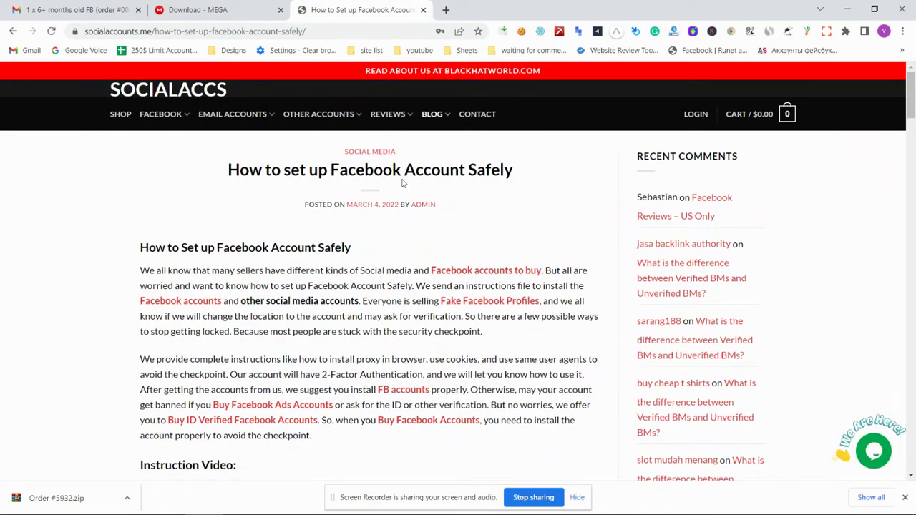
pyautogui.scroll(-3, 389, 200)
pyautogui.scroll(1, 358, 222)
pyautogui.scroll(1, 331, 239)
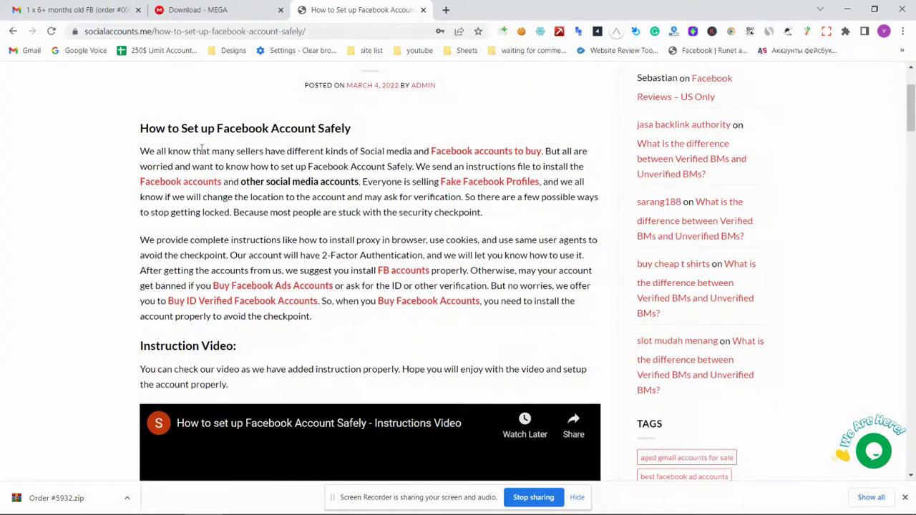
pyautogui.scroll(-1, 200, 147)
pyautogui.scroll(-2, 298, 168)
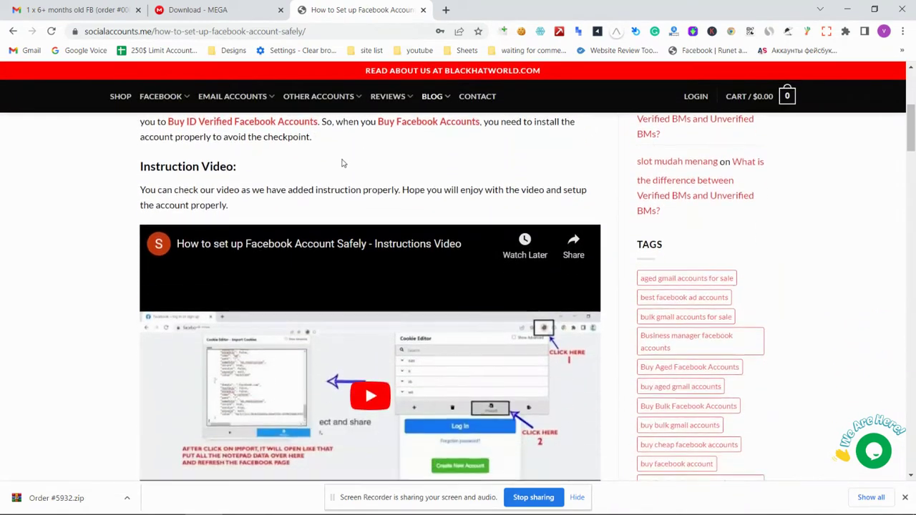
pyautogui.scroll(-1, 326, 166)
pyautogui.scroll(-3, 325, 172)
pyautogui.scroll(-3, 332, 218)
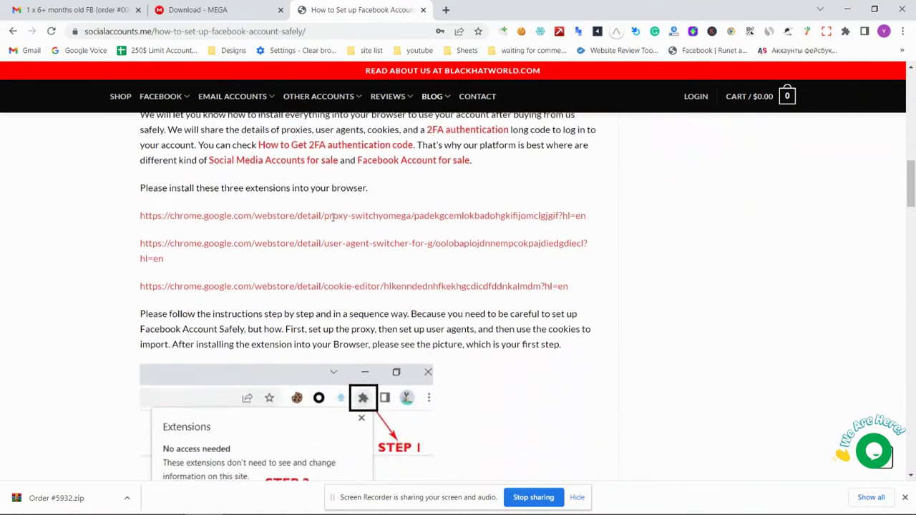
pyautogui.scroll(1, 358, 229)
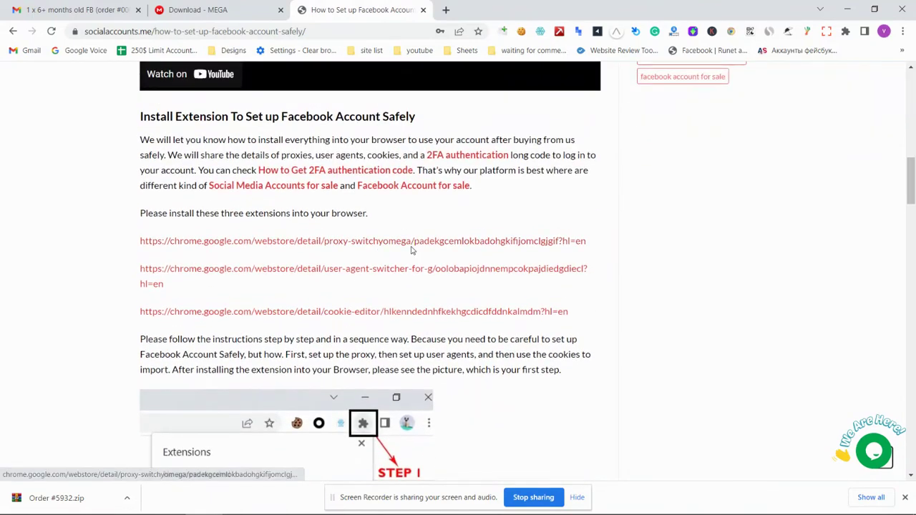
pyautogui.scroll(1, 591, 305)
pyautogui.scroll(1, 594, 304)
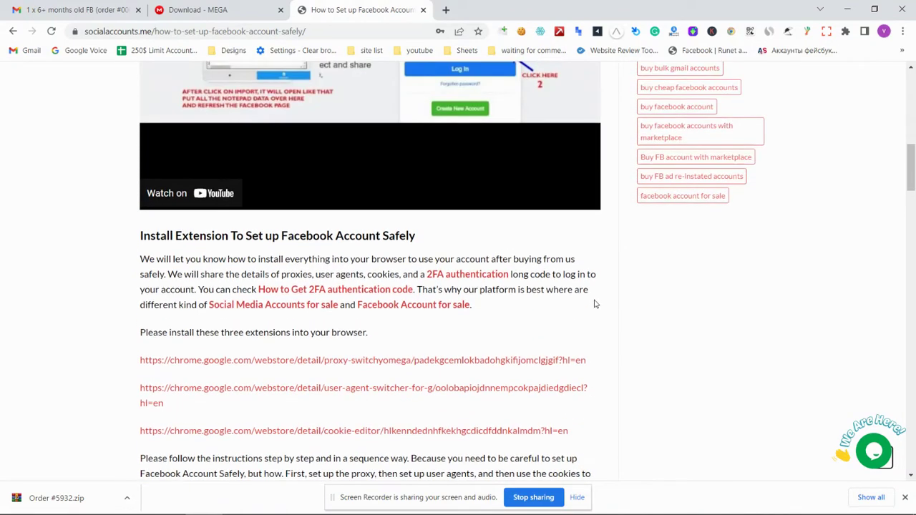
pyautogui.scroll(2, 594, 305)
pyautogui.scroll(1, 600, 304)
pyautogui.scroll(-2, 603, 306)
pyautogui.scroll(-1, 603, 305)
pyautogui.scroll(-1, 604, 307)
pyautogui.scroll(-1, 605, 309)
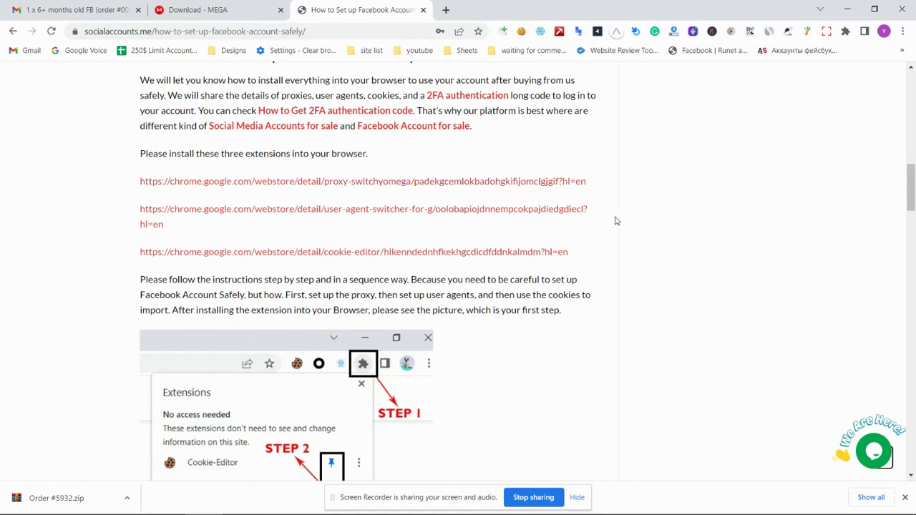
# Step: Start adding a new Chrome profile without signing in to an account
pyautogui.click(884, 34)
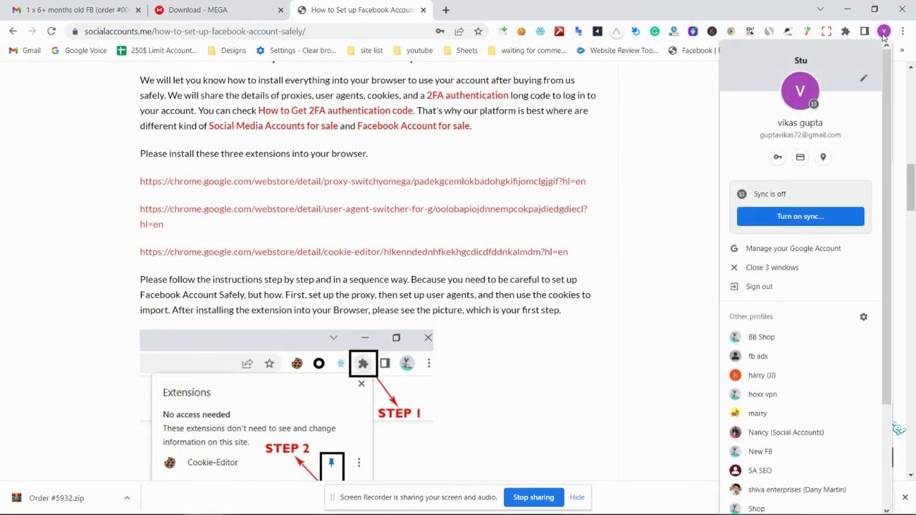
pyautogui.scroll(-3, 855, 279)
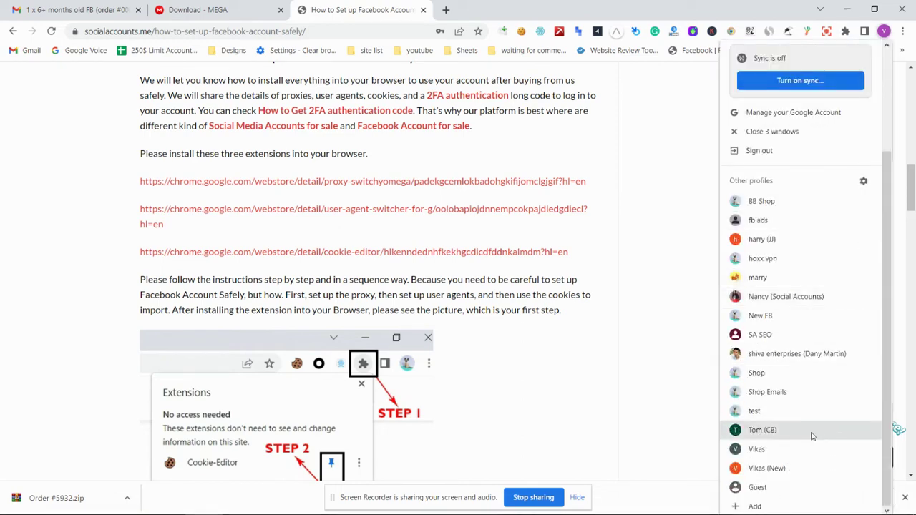
pyautogui.click(771, 506)
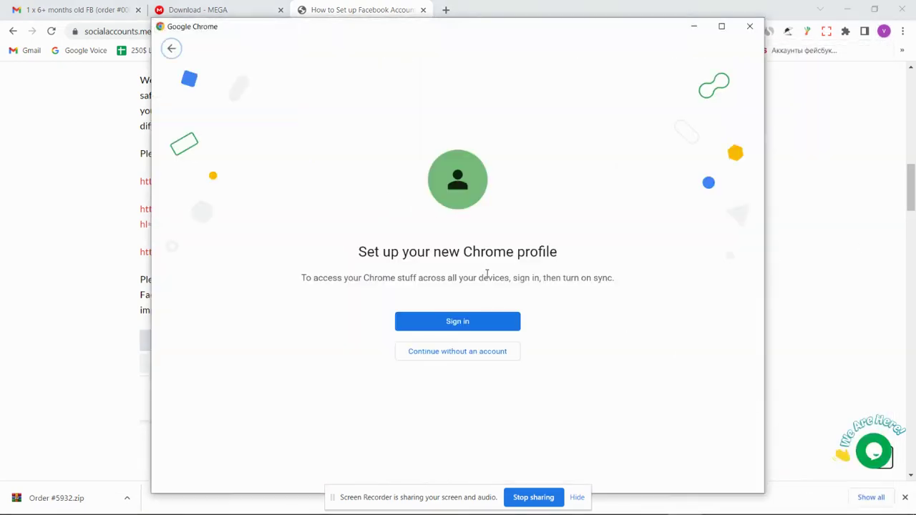
pyautogui.click(462, 357)
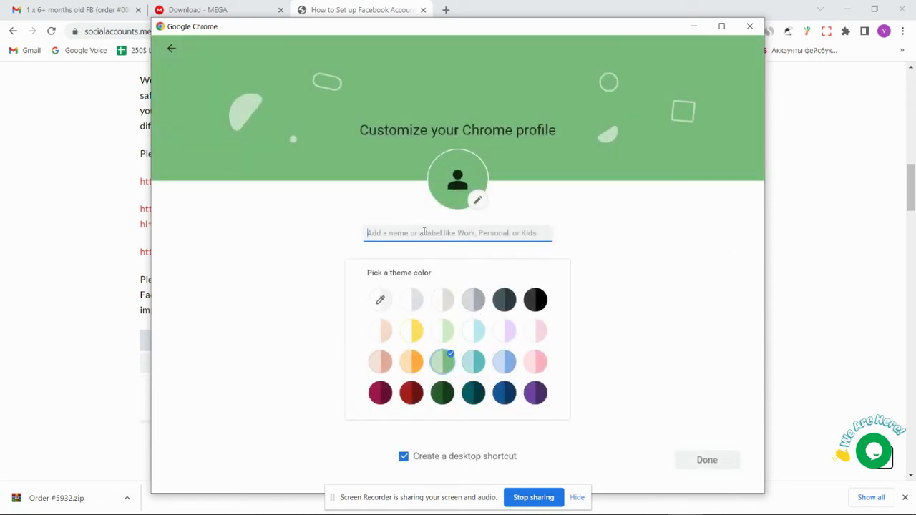
# Step: Name the profile OA1614, copied from Excel cell A2, and finish creating it
pyautogui.hotkey('alt', 'Tab')
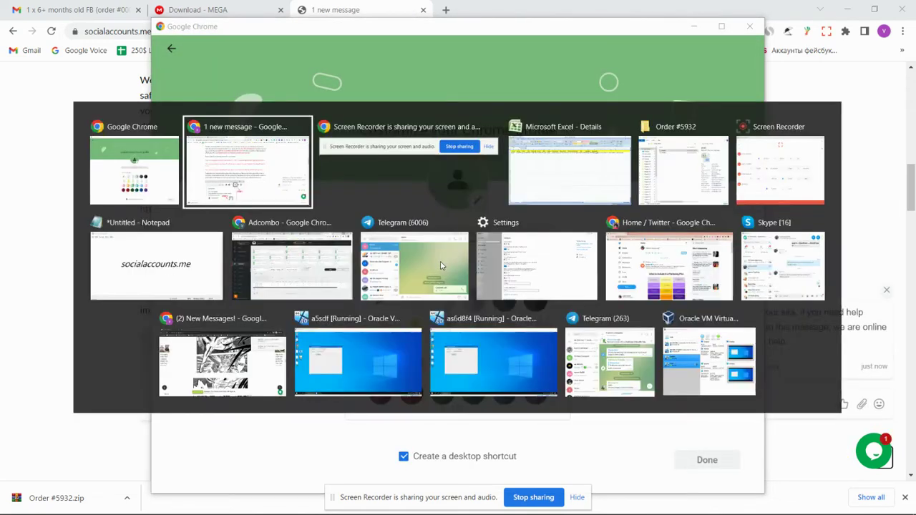
pyautogui.press('Tab')
pyautogui.press('Tab')
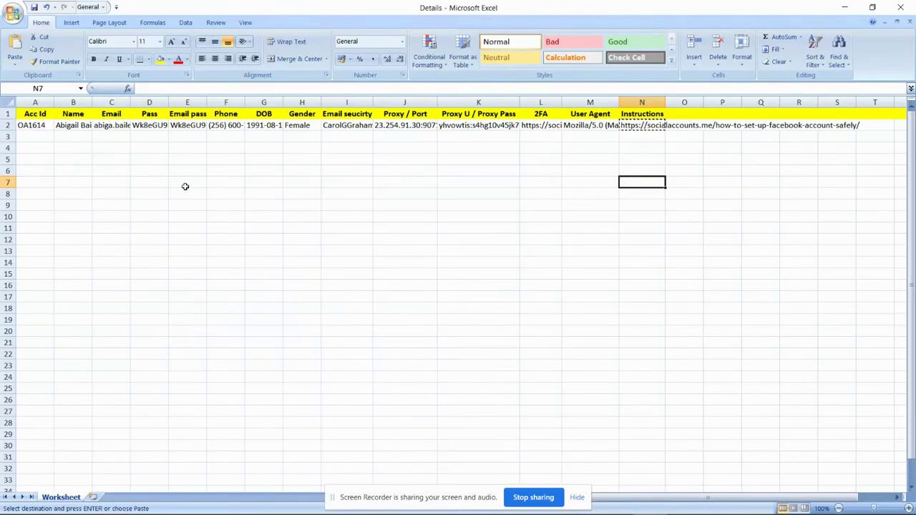
pyautogui.click(28, 124)
pyautogui.hotkey('ctrl', 'c')
pyautogui.hotkey('alt', 'Tab')
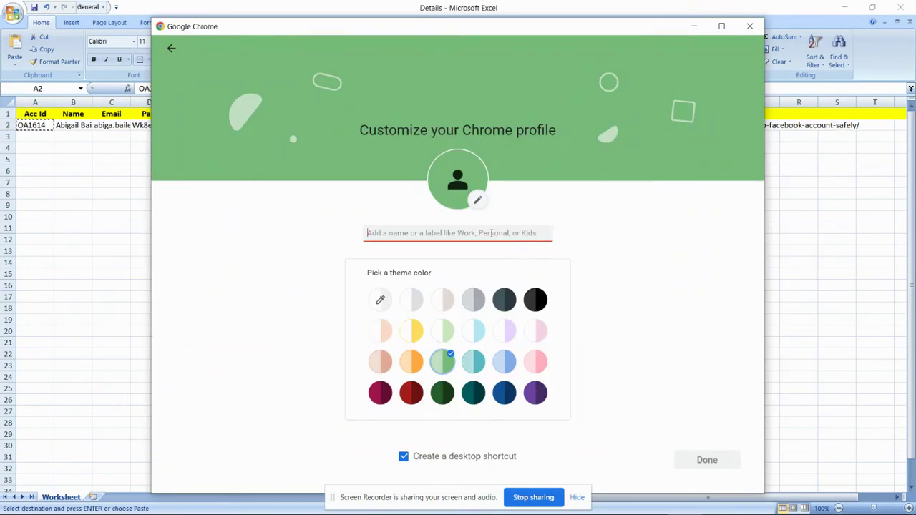
pyautogui.hotkey('ctrl', 'v')
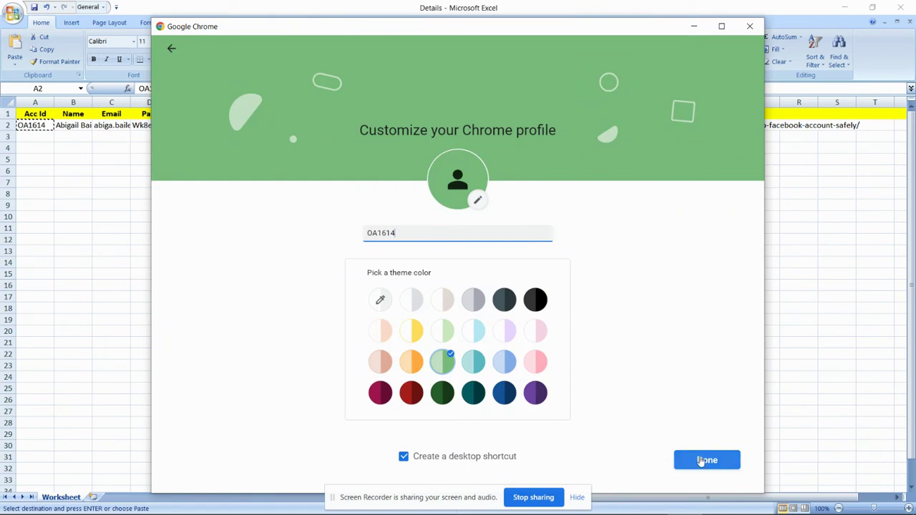
pyautogui.click(705, 462)
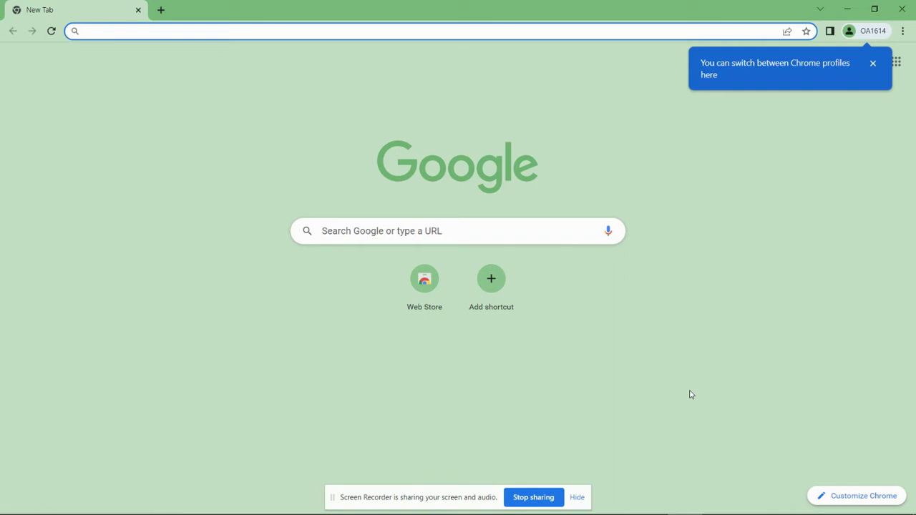
# Step: Copy the guide's Proxy SwitchyOmega store link and load it in the OA1614 profile window
pyautogui.hotkey('alt', 'Tab')
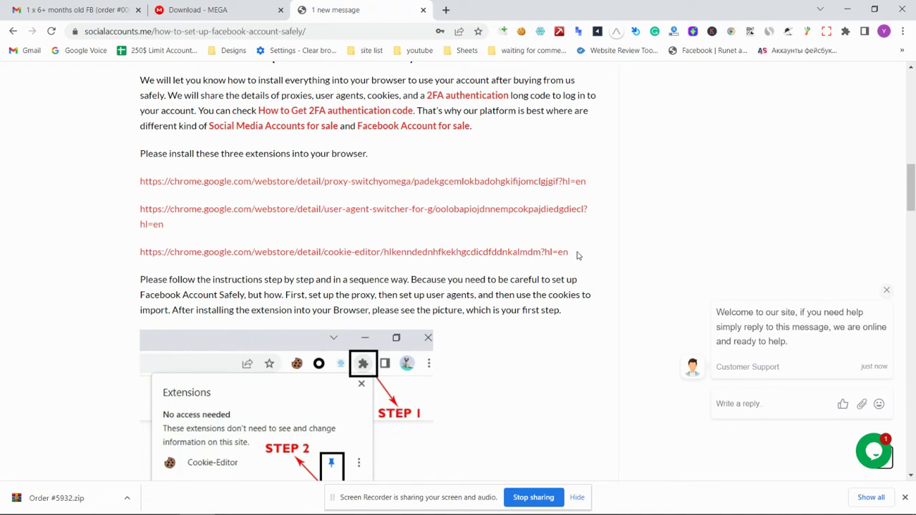
pyautogui.rightClick(386, 187)
pyautogui.click(435, 270)
pyautogui.hotkey('ctrl', 'n')
pyautogui.hotkey('ctrl', 'v')
pyautogui.press('Return')
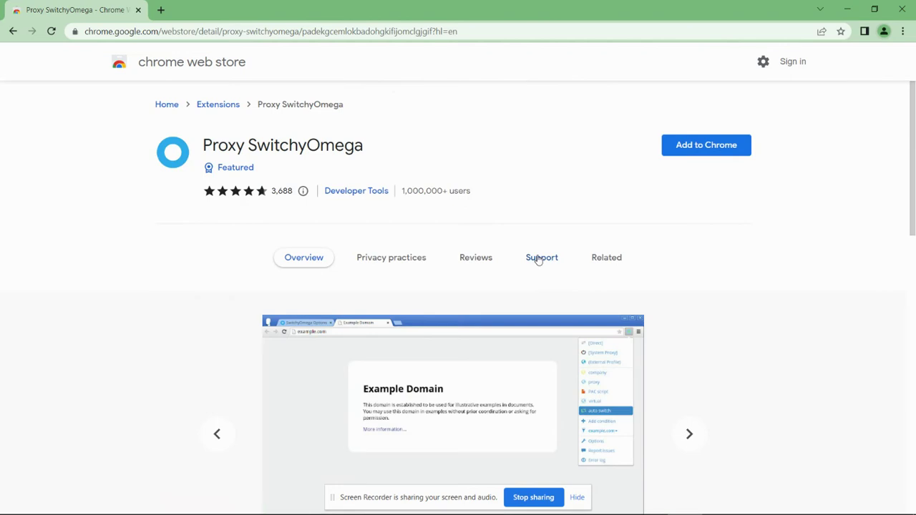
# Step: Add Proxy SwitchyOmega to Chrome, confirm the install, and skip its welcome guide
pyautogui.click(704, 154)
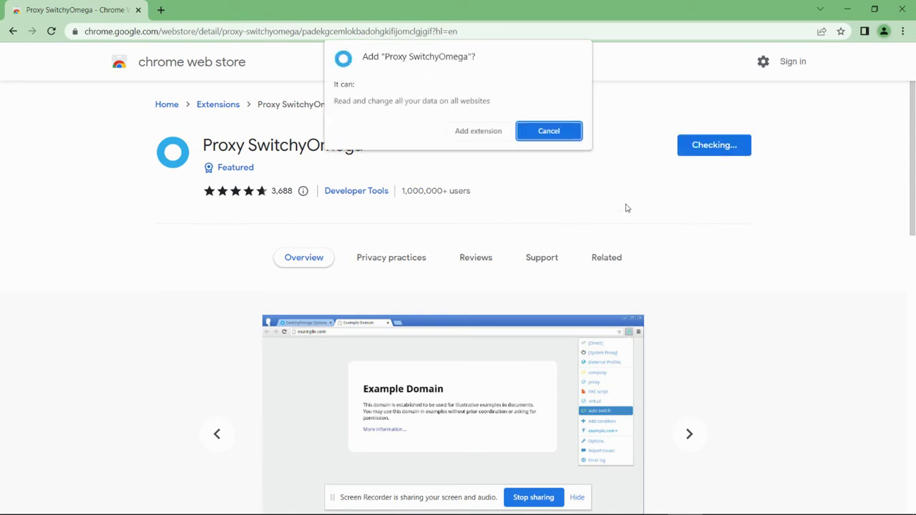
pyautogui.click(484, 140)
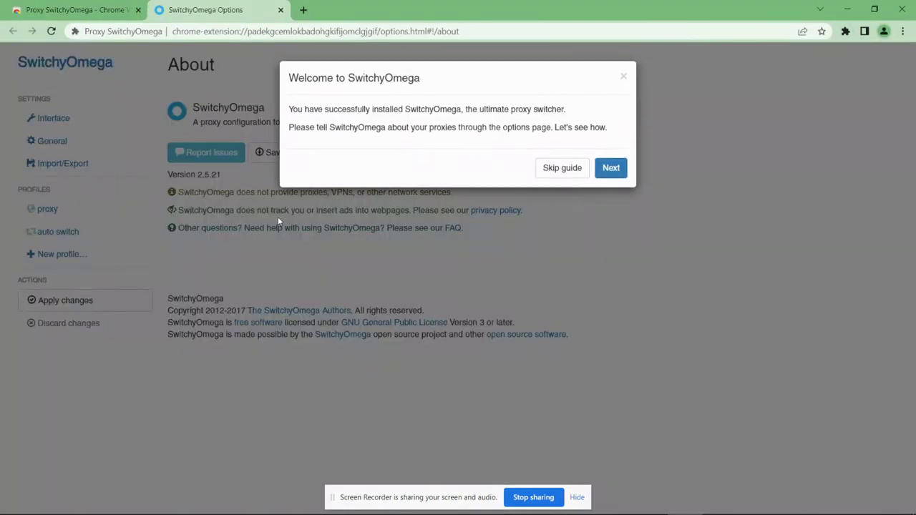
pyautogui.click(564, 171)
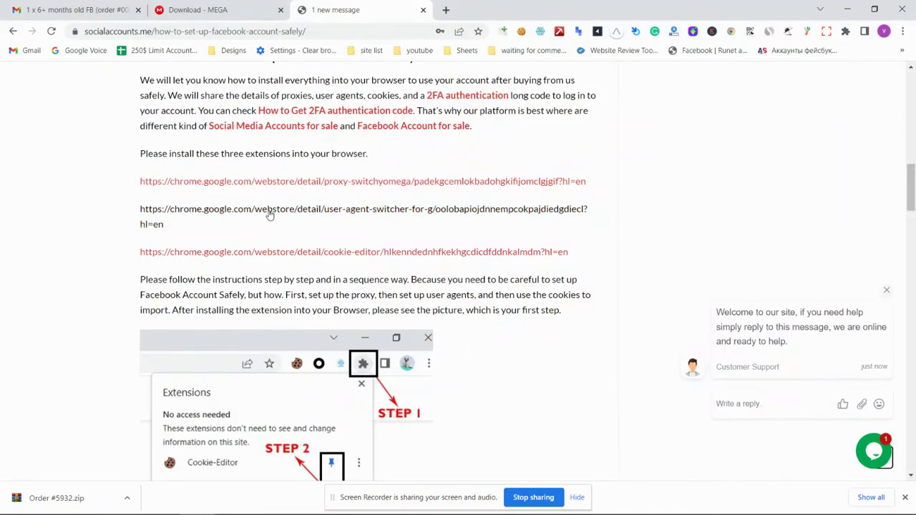
# Step: Copy the User Agent Switcher Chrome Web Store link from the setup guide
pyautogui.rightClick(267, 213)
pyautogui.click(330, 299)
pyautogui.hotkey('alt', 'Tab')
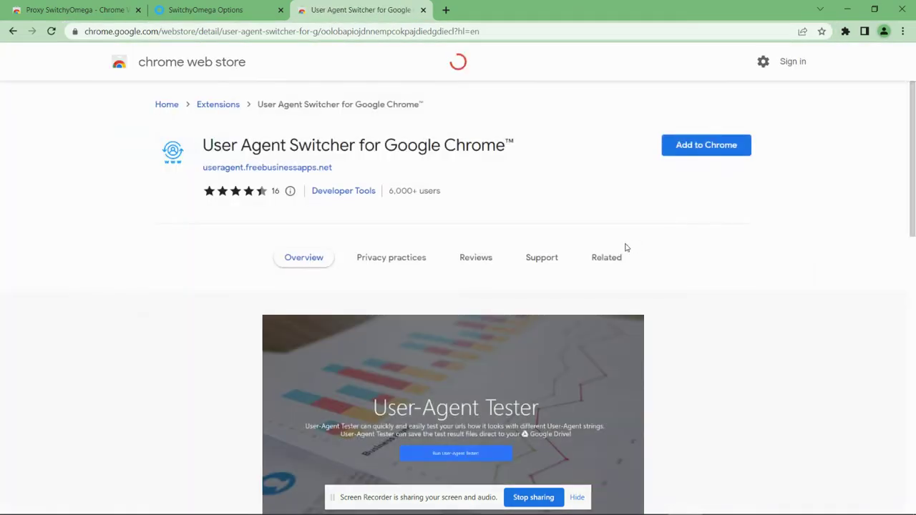
pyautogui.hotkey('alt', 'Tab')
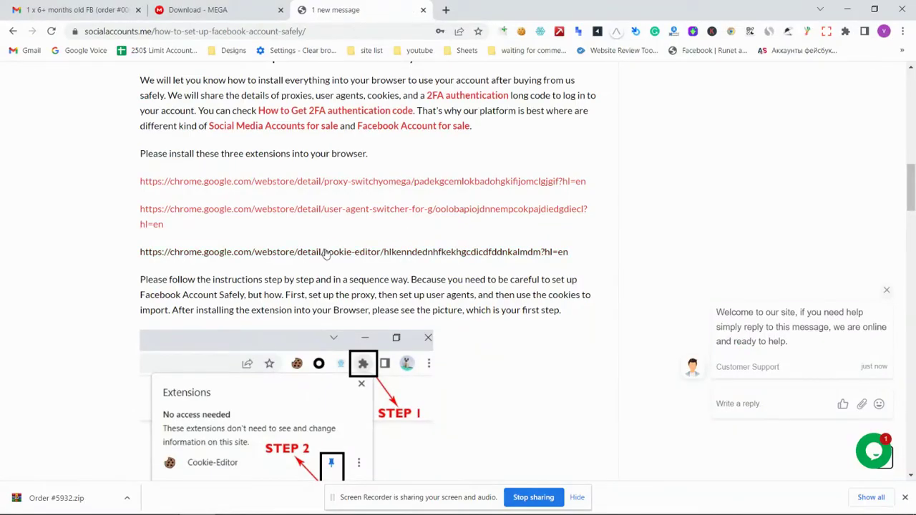
# Step: Open the guide's Cookie-Editor store link in a new OA1614 profile tab
pyautogui.rightClick(325, 251)
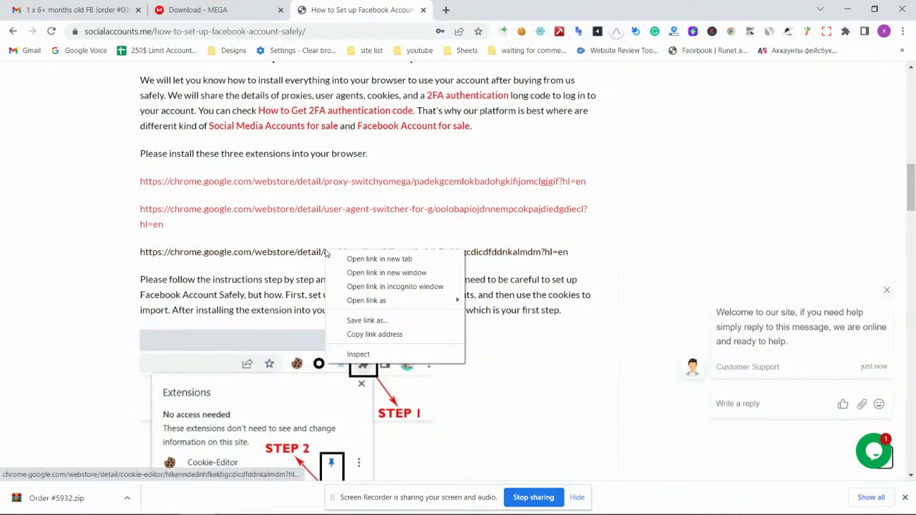
pyautogui.click(393, 336)
pyautogui.hotkey('alt', 'Tab')
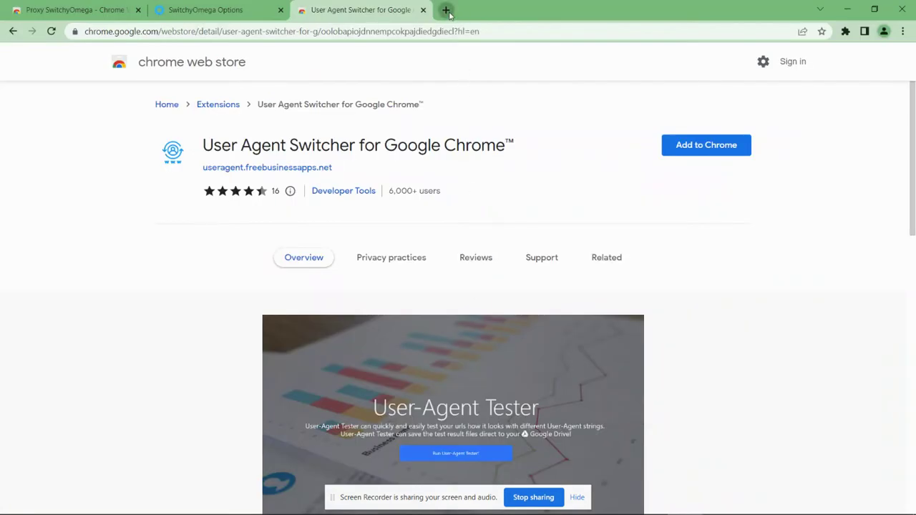
pyautogui.click(446, 10)
pyautogui.hotkey('ctrl', 'v')
pyautogui.press('Return')
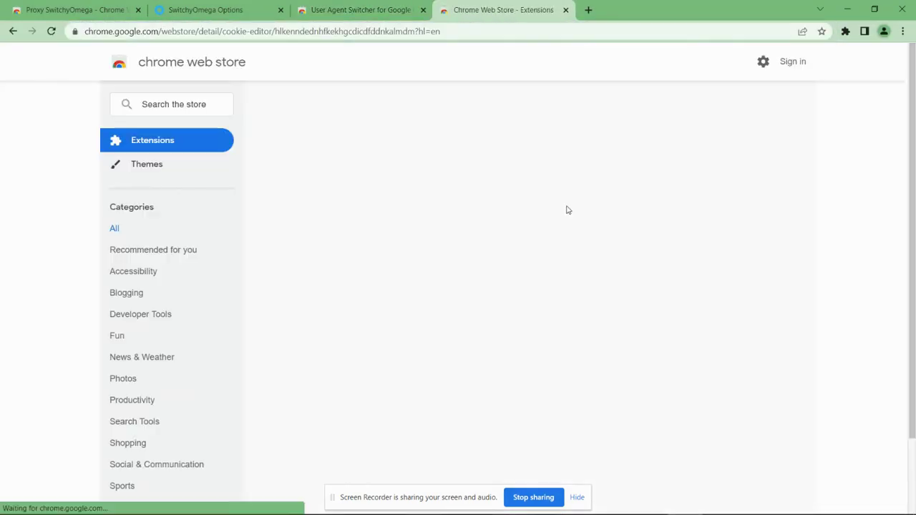
# Step: Scroll the setup guide back up, then switch to the Chrome window with SwitchyOmega options
pyautogui.hotkey('alt', 'Tab')
pyautogui.scroll(3, 458, 224)
pyautogui.scroll(5, 475, 222)
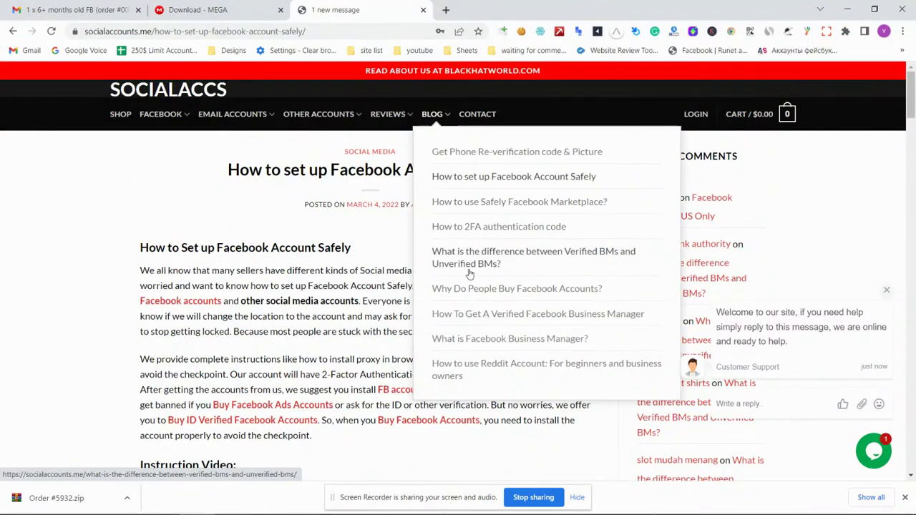
pyautogui.hotkey('alt', 'Tab')
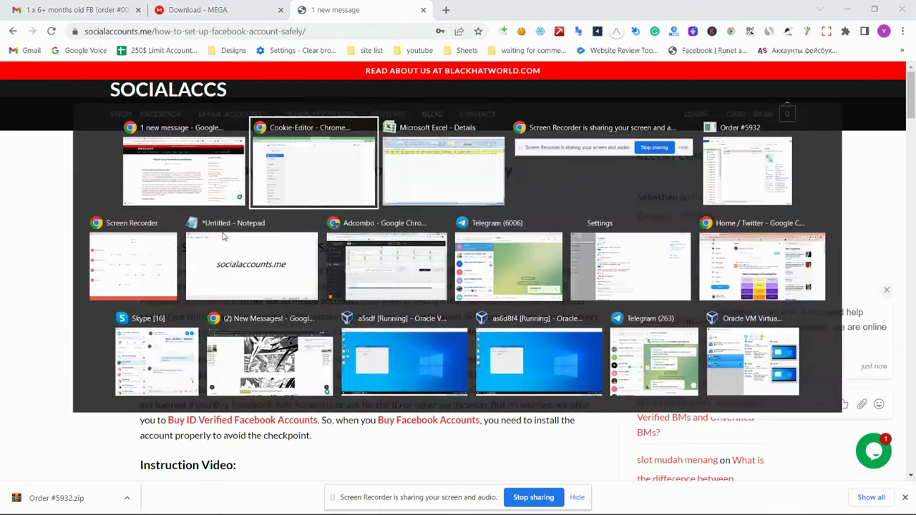
# Step: Open the SwitchyOmega proxy profile and clear its placeholder server address
pyautogui.click(181, 8)
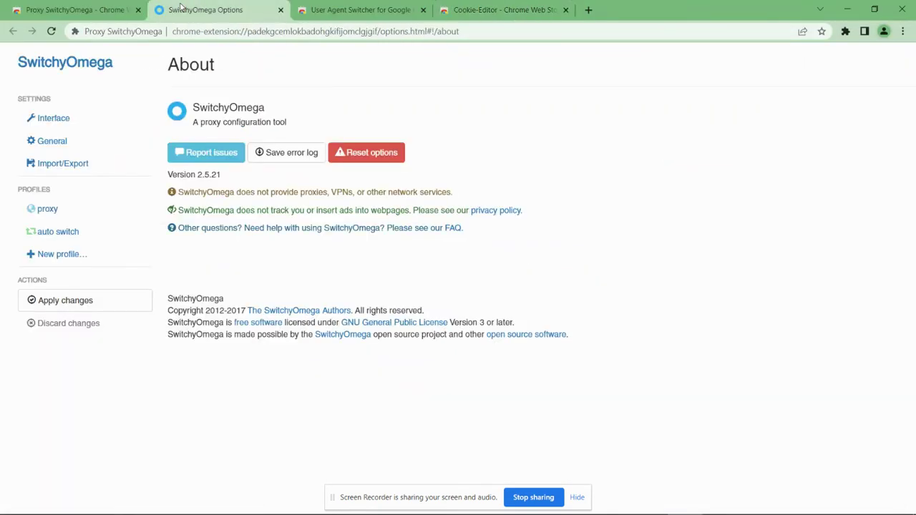
pyautogui.click(93, 214)
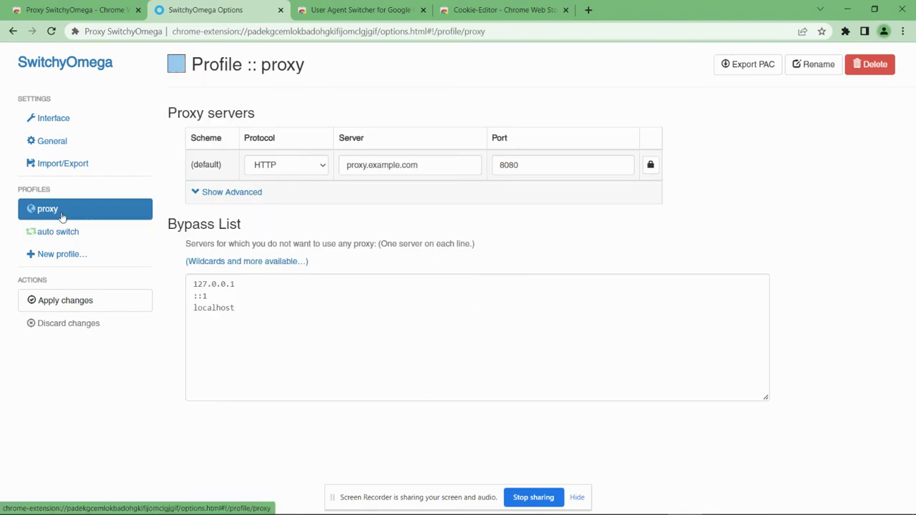
pyautogui.click(428, 168)
pyautogui.moveTo(427, 170); pyautogui.dragTo(336, 175)
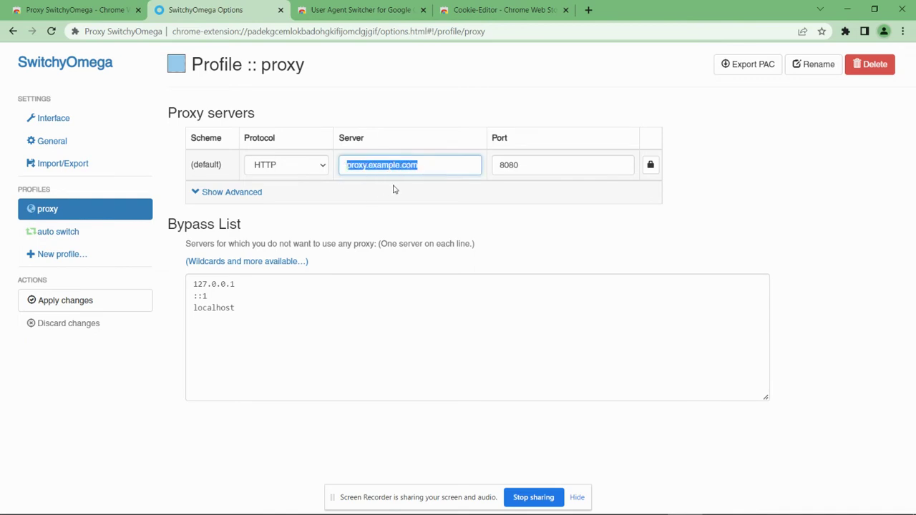
pyautogui.press('BackSpace')
# Step: Paste the proxy address and port from Excel cell J2 into the Server field
pyautogui.hotkey('alt', 'Tab')
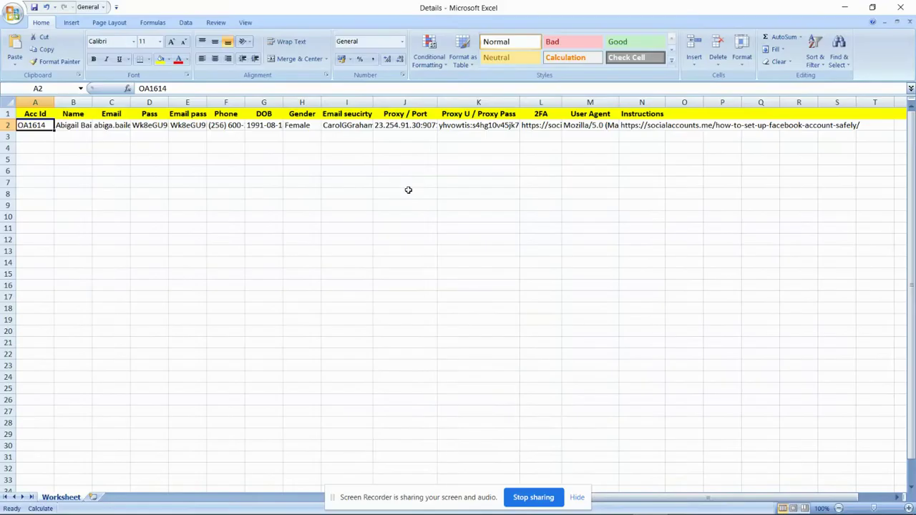
pyautogui.click(386, 127)
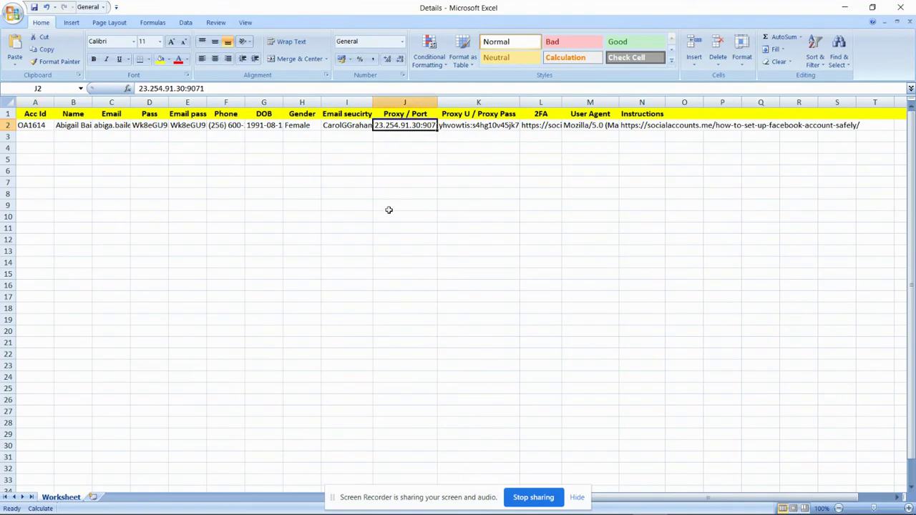
pyautogui.hotkey('ctrl', 'c')
pyautogui.hotkey('alt', 'Tab')
pyautogui.click(404, 164)
pyautogui.hotkey('ctrl', 'v')
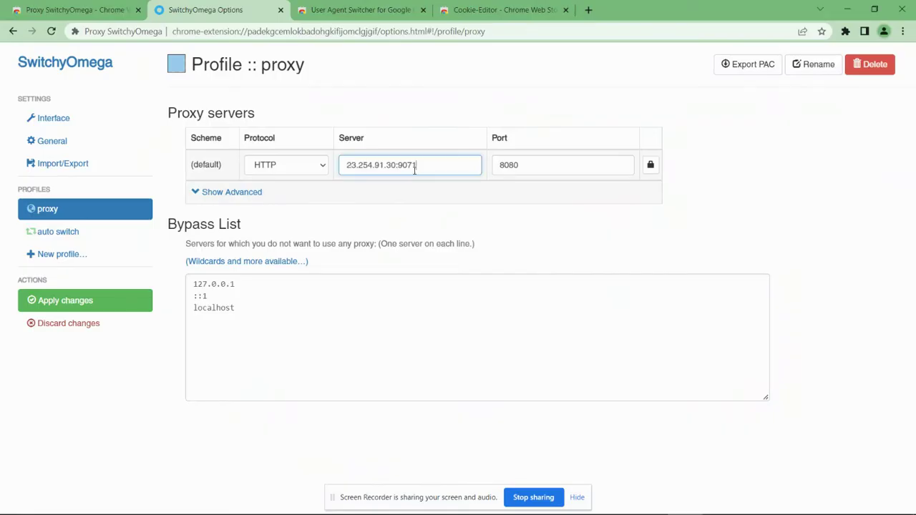
# Step: Trim the server to 23.254.91.30 and set the port to 9071
pyautogui.moveTo(398, 165); pyautogui.dragTo(425, 183)
pyautogui.press('BackSpace')
pyautogui.hotkey('ctrl', 'z')
pyautogui.press('BackSpace')
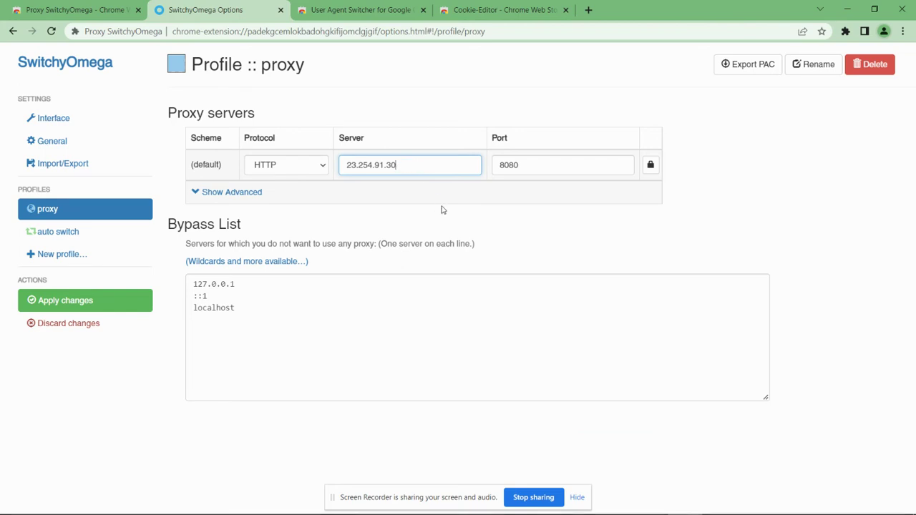
pyautogui.press('Tab')
pyautogui.write('9071')
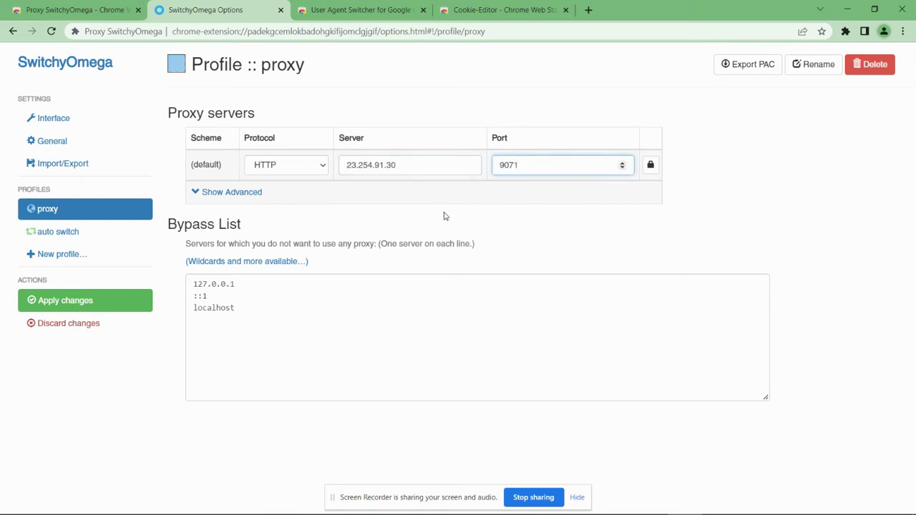
pyautogui.click(651, 166)
# Step: Fill SwitchyOmega's proxy username from the spreadsheet, cutting off the password part
pyautogui.hotkey('alt', 'Tab')
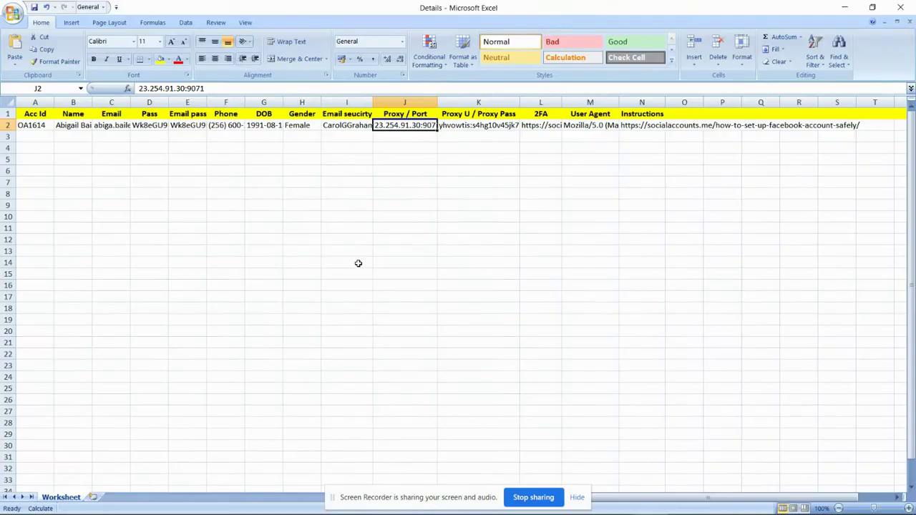
pyautogui.press('Right')
pyautogui.hotkey('ctrl', 'c')
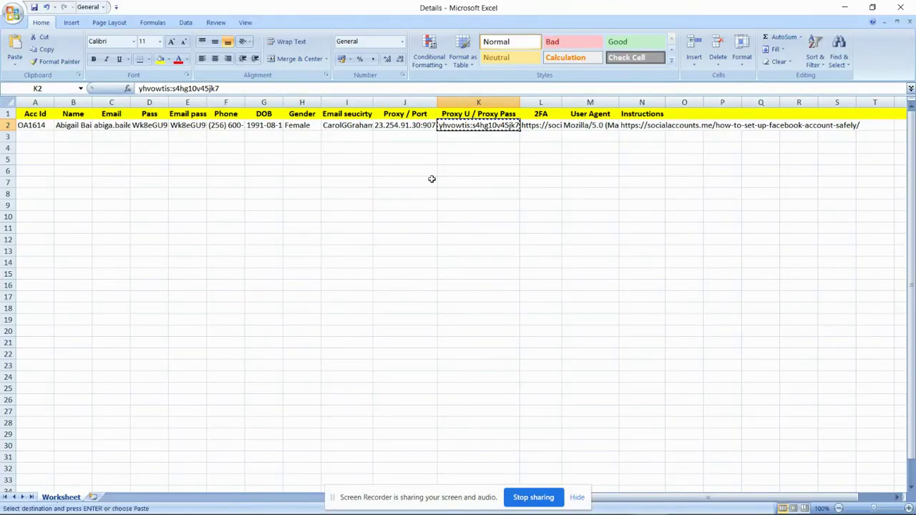
pyautogui.hotkey('alt', 'Tab')
pyautogui.click(420, 117)
pyautogui.hotkey('ctrl', 'v')
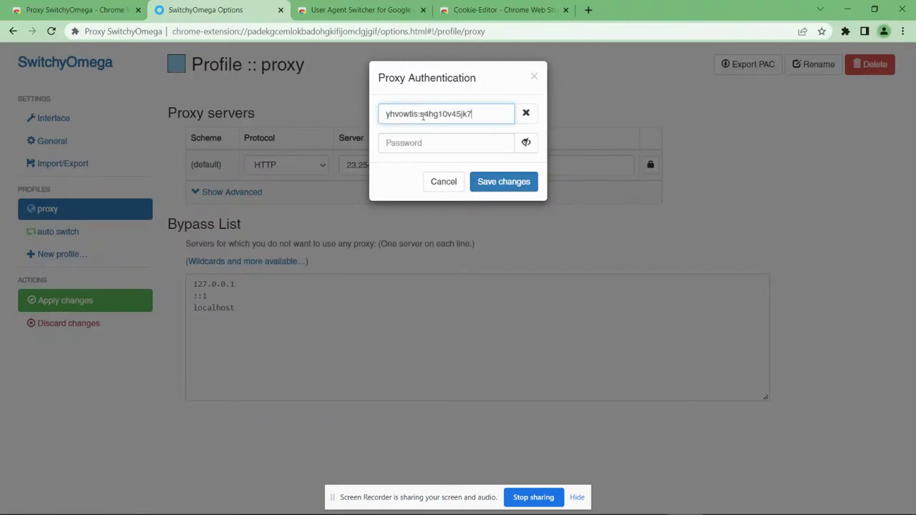
pyautogui.moveTo(421, 113); pyautogui.dragTo(487, 115)
pyautogui.hotkey('ctrl', 'x')
# Step: Enter the matching proxy password, then save and apply the SwitchyOmega changes
pyautogui.click(478, 143)
pyautogui.hotkey('ctrl', 'v')
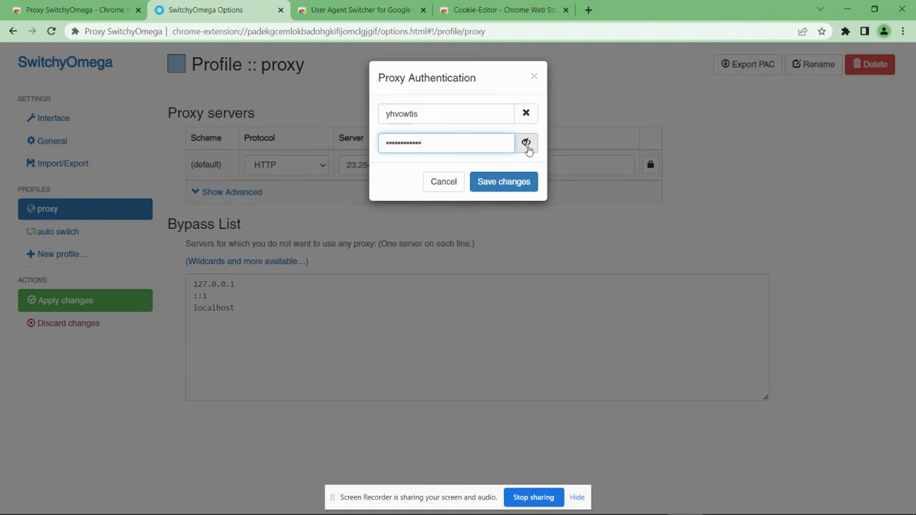
pyautogui.click(526, 142)
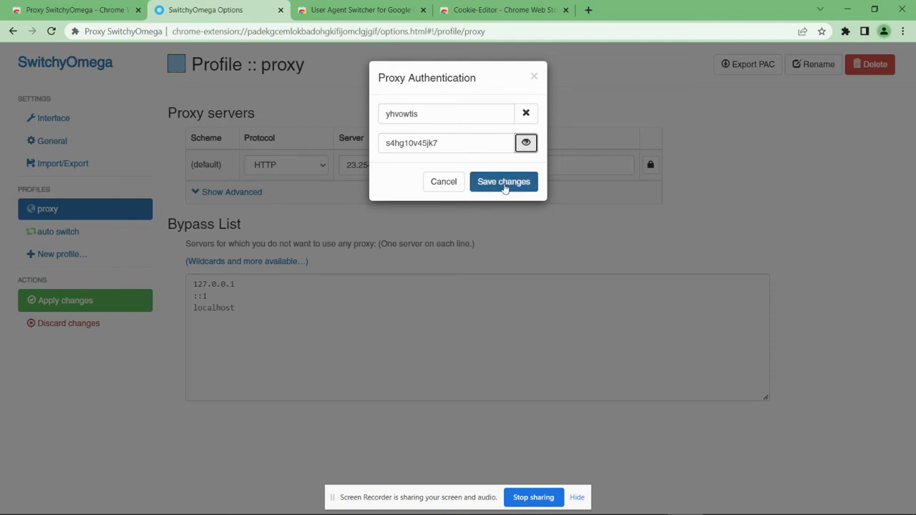
pyautogui.click(503, 182)
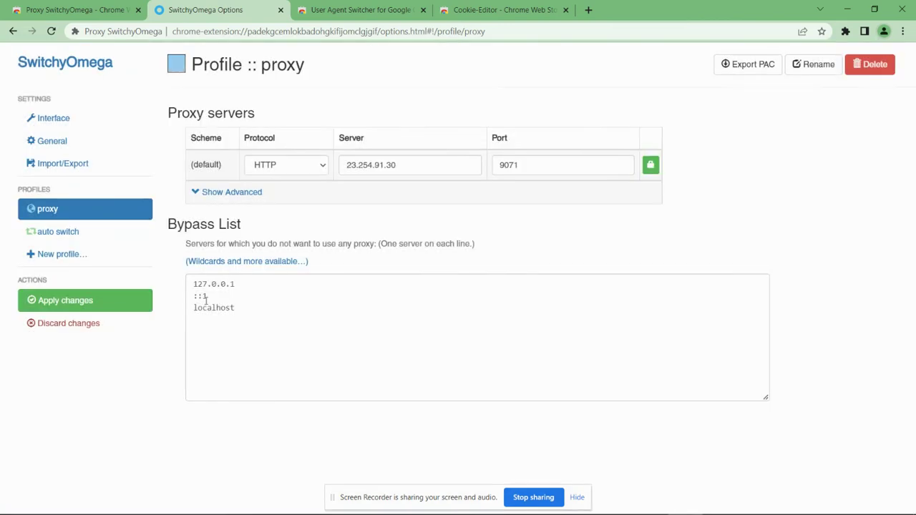
pyautogui.click(86, 313)
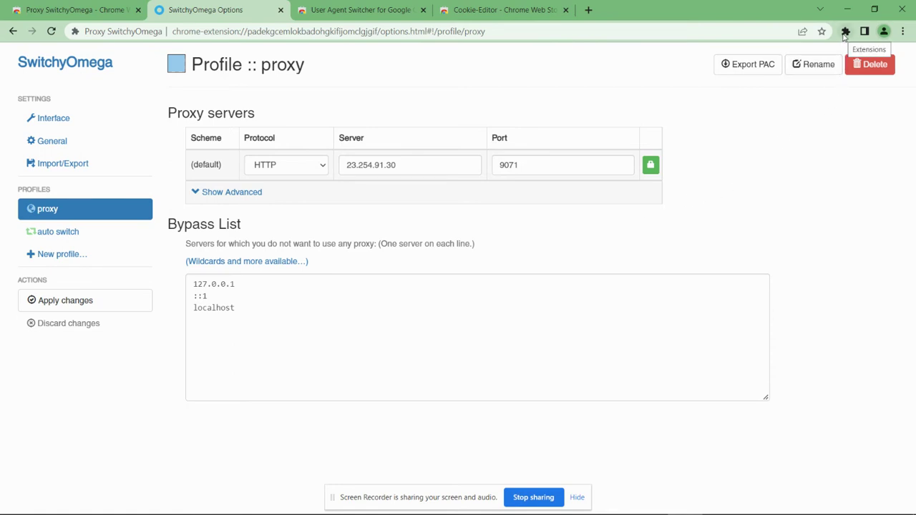
# Step: Pin Proxy SwitchyOmega to the Chrome toolbar
pyautogui.click(845, 31)
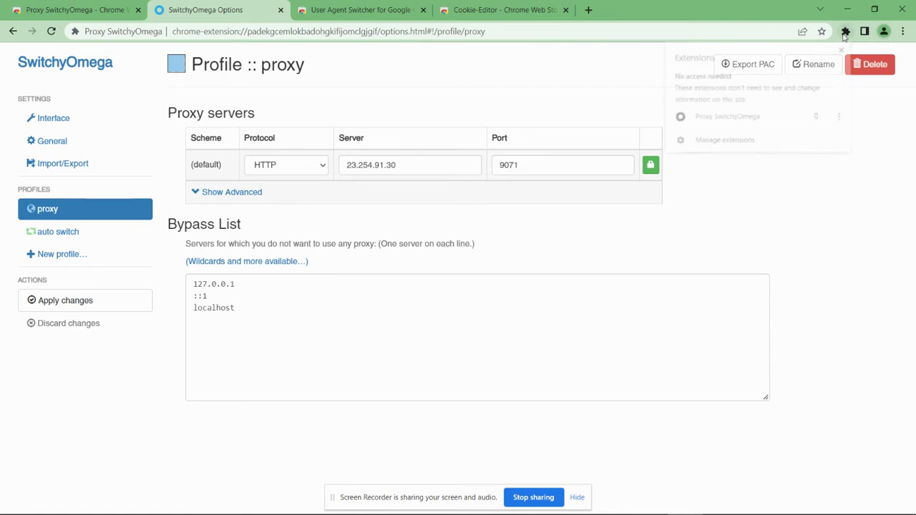
pyautogui.click(817, 118)
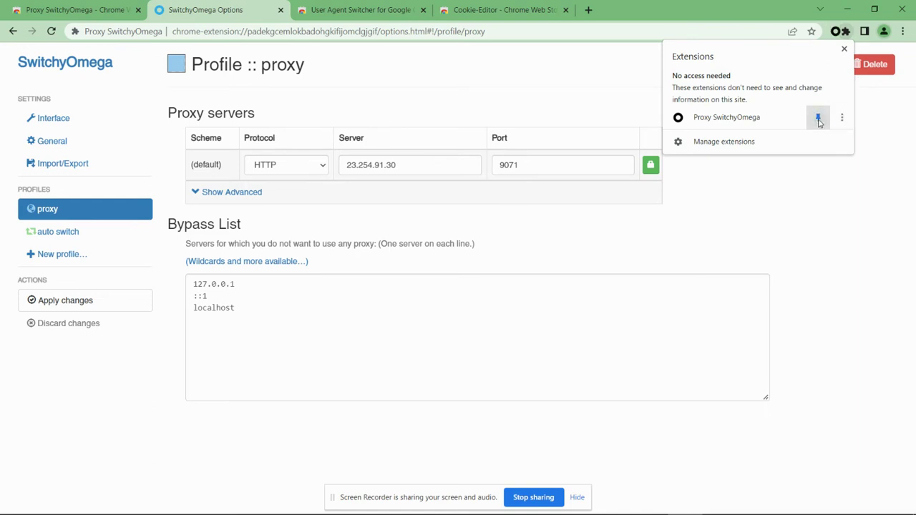
pyautogui.click(794, 218)
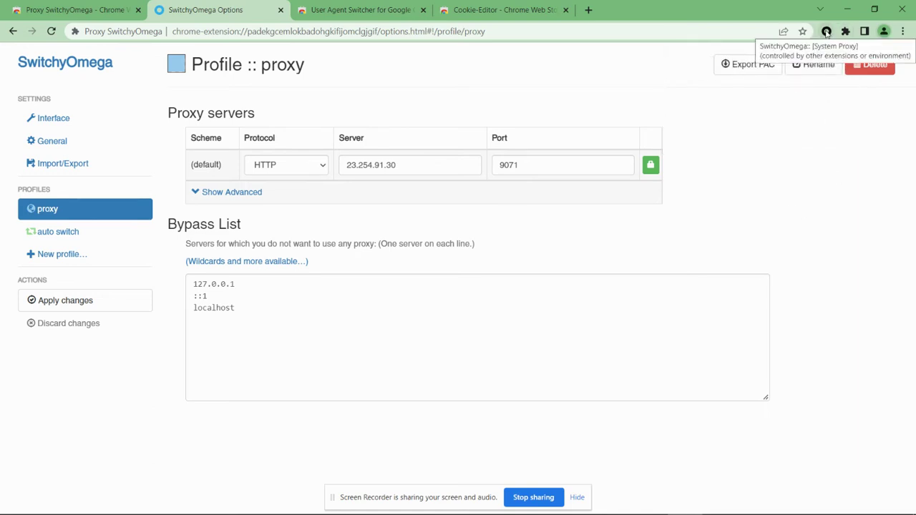
# Step: Switch SwitchyOmega to the proxy profile so browsing uses the proxy
pyautogui.click(827, 32)
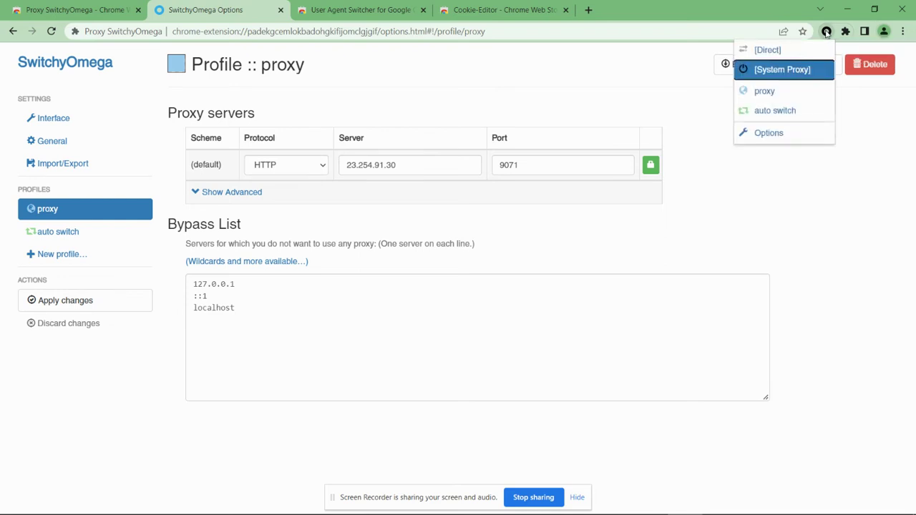
pyautogui.click(766, 92)
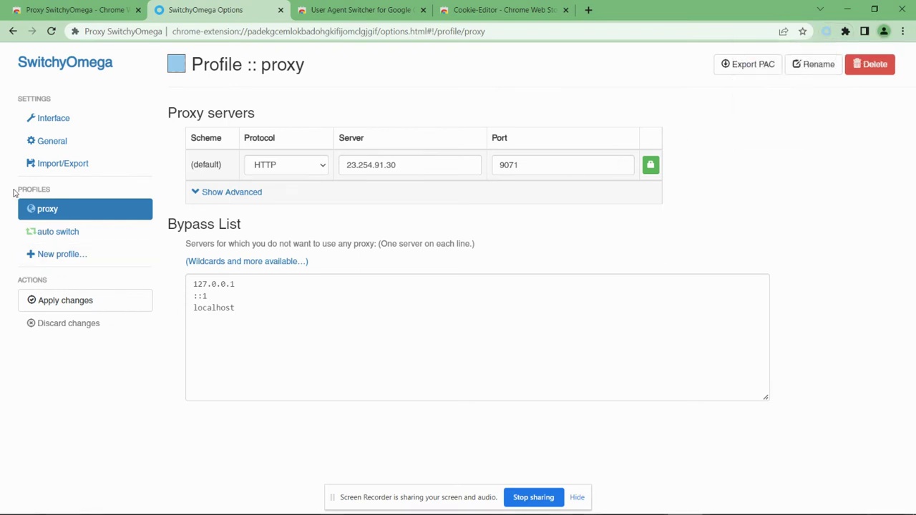
pyautogui.moveTo(20, 189); pyautogui.dragTo(50, 190)
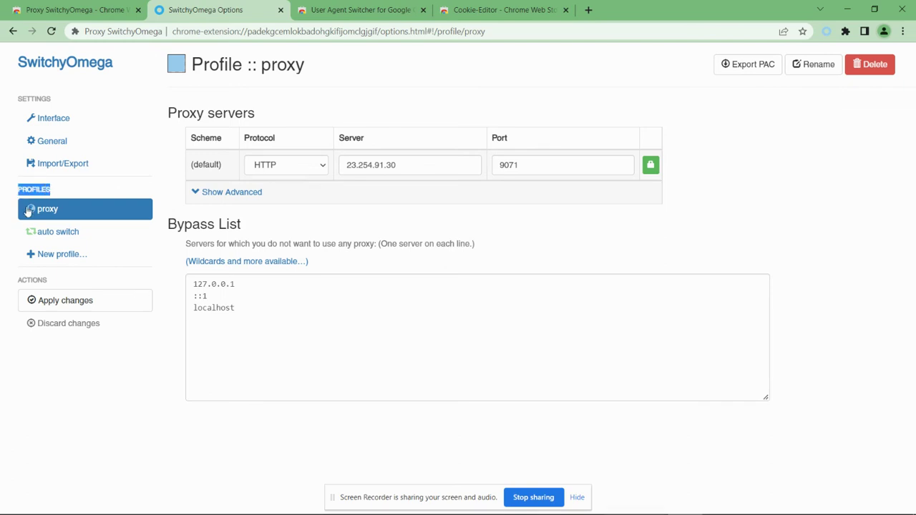
pyautogui.click(3, 193)
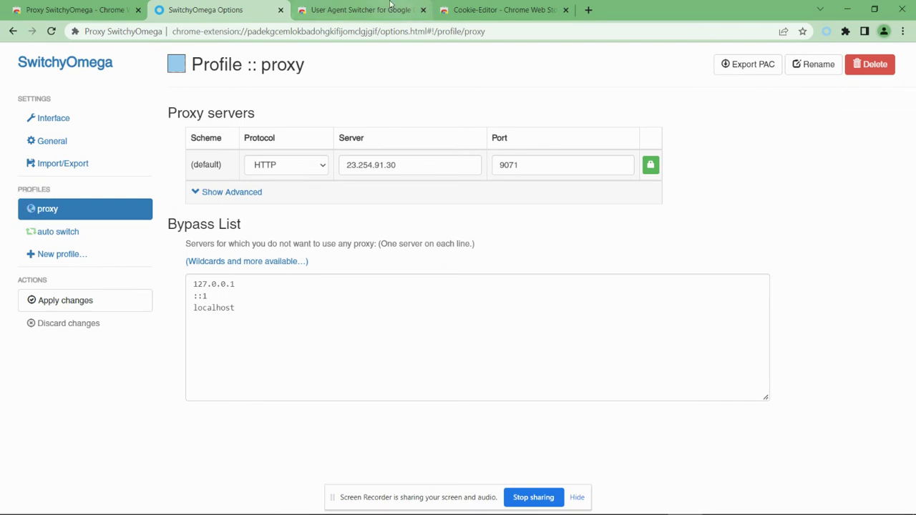
# Step: Start adding User Agent Switcher and paste the spreadsheet proxy credentials into the sign-in prompt
pyautogui.click(369, 7)
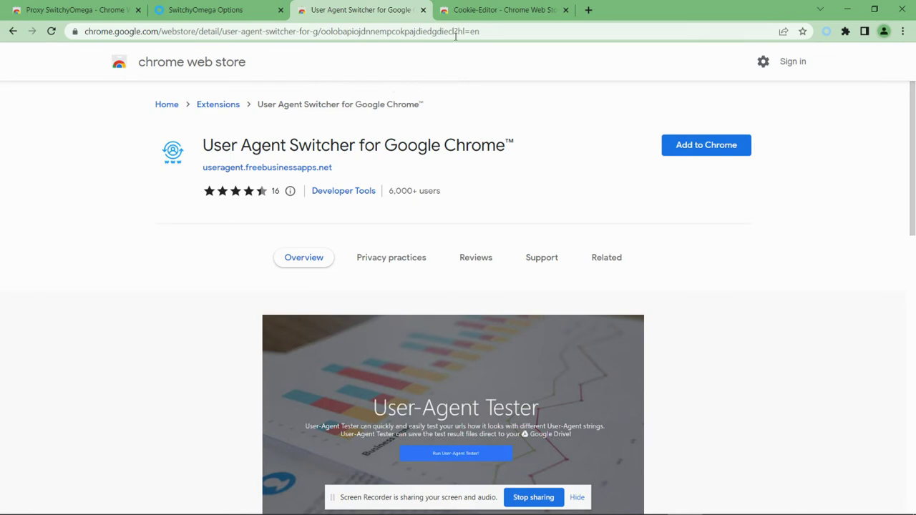
pyautogui.click(701, 152)
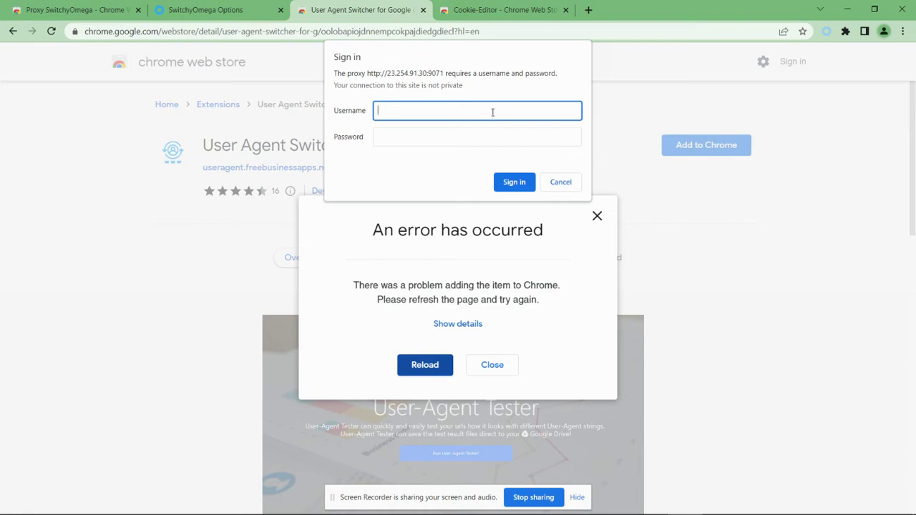
pyautogui.hotkey('alt', 'Tab')
pyautogui.hotkey('ctrl', 'c')
pyautogui.hotkey('alt', 'Tab')
pyautogui.hotkey('ctrl', 'v')
# Step: Trim the username to the login part, enter the proxy password and sign in
pyautogui.moveTo(409, 111); pyautogui.dragTo(486, 113)
pyautogui.press('BackSpace')
pyautogui.press('Tab')
pyautogui.write('************')
pyautogui.click(510, 182)
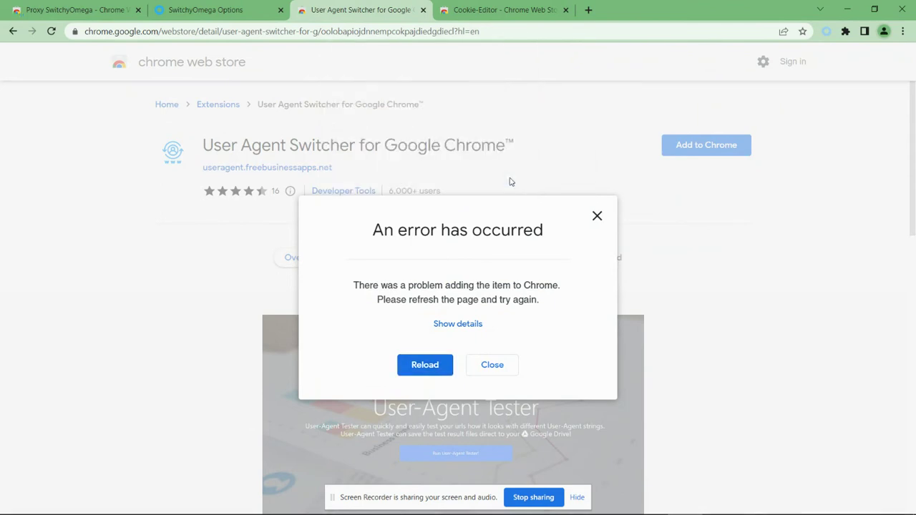
pyautogui.click(438, 361)
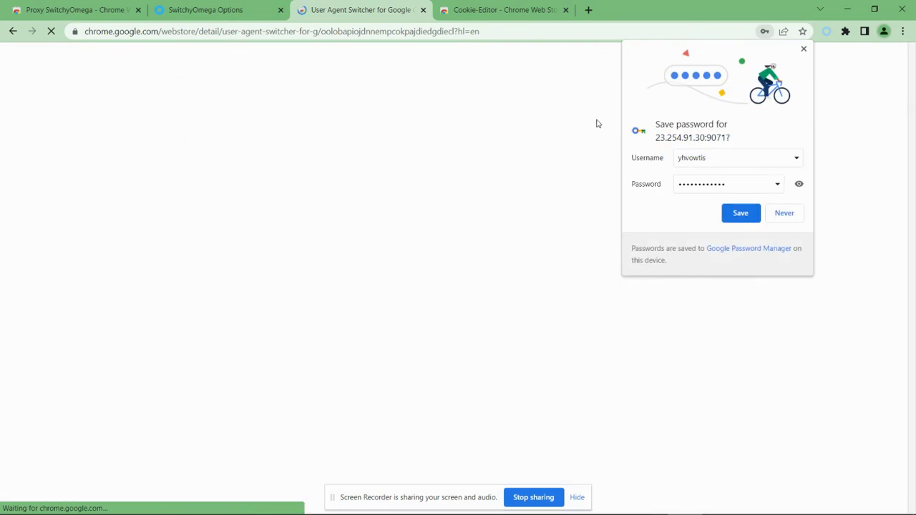
# Step: Save the proxy password in Chrome and confirm adding User Agent Switcher
pyautogui.click(741, 213)
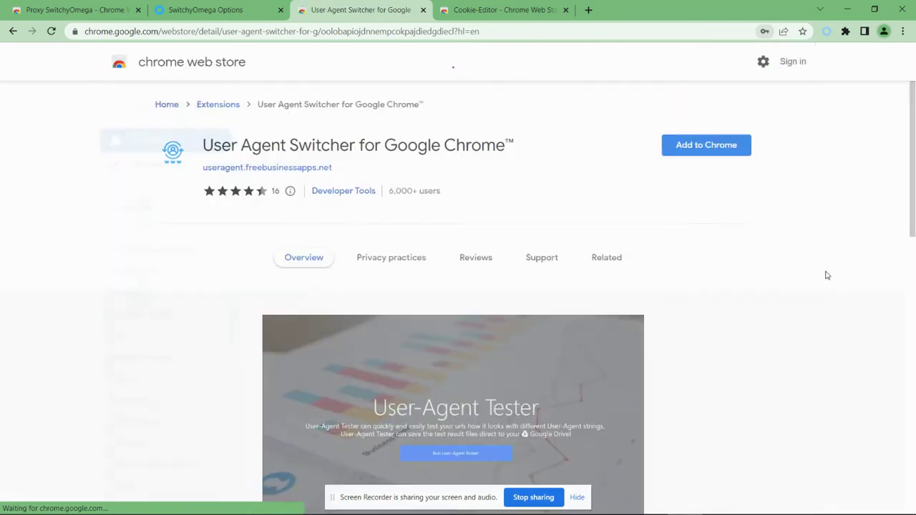
pyautogui.click(689, 147)
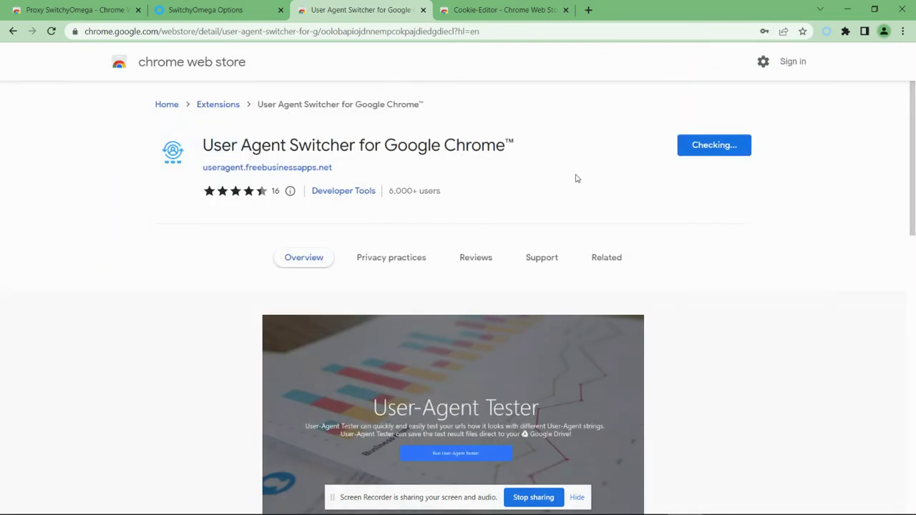
pyautogui.click(477, 133)
# Step: Install Cookie-Editor and pin it to the Chrome toolbar
pyautogui.click(489, 8)
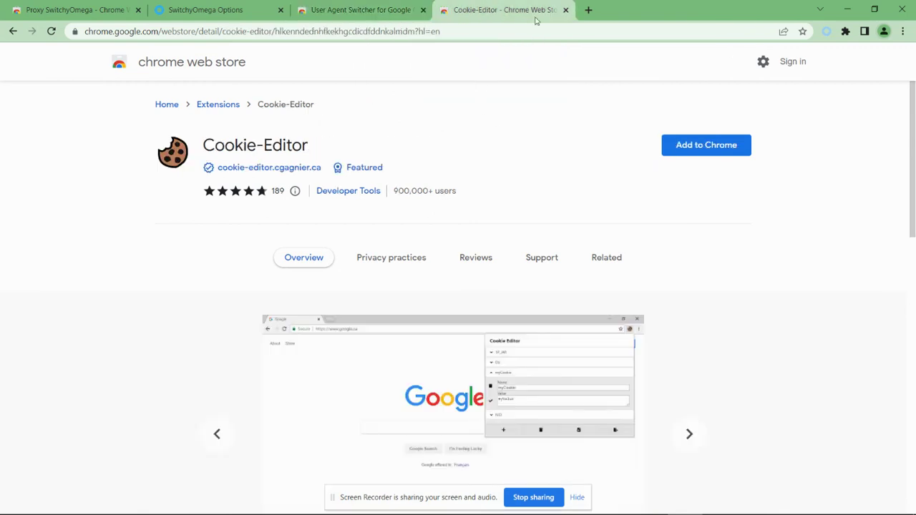
pyautogui.click(715, 147)
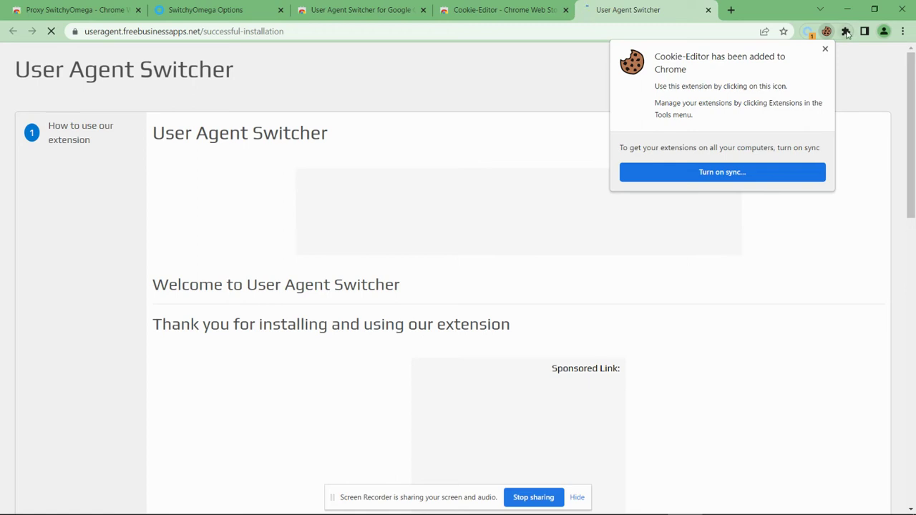
pyautogui.click(845, 32)
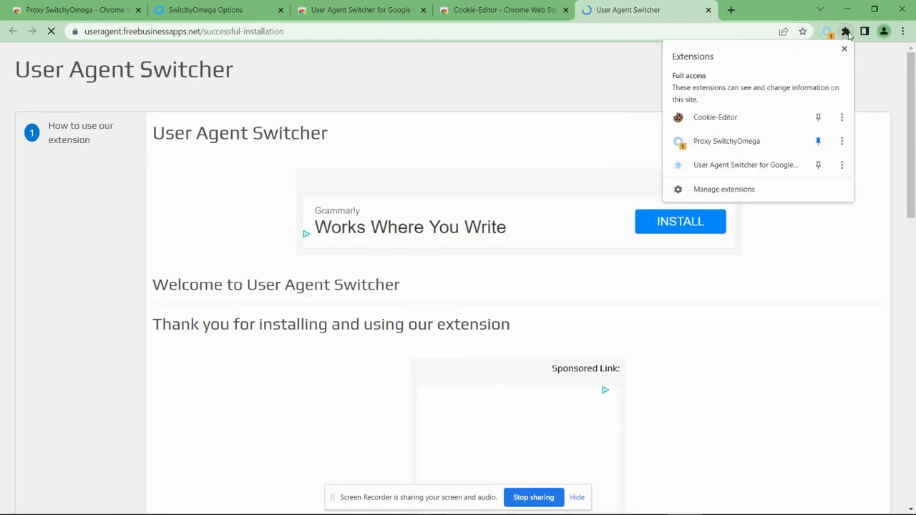
pyautogui.click(817, 118)
# Step: Pin User Agent Switcher to the toolbar and open its switcher page
pyautogui.click(818, 164)
pyautogui.click(531, 80)
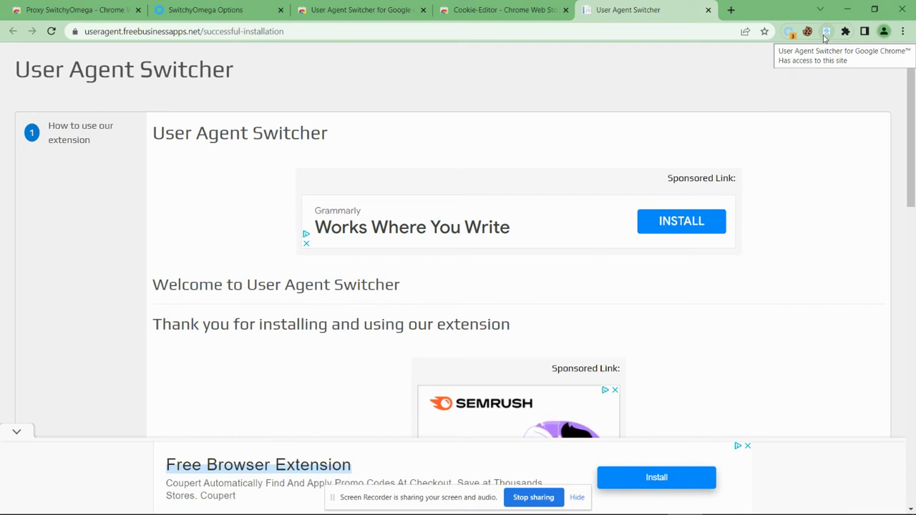
pyautogui.click(826, 32)
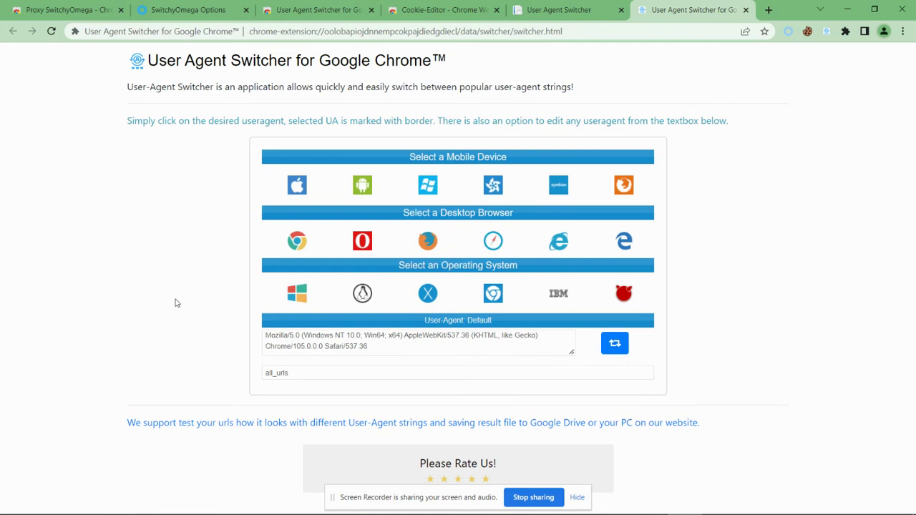
# Step: Choose Chrome on Windows in User Agent Switcher and select the current user-agent string
pyautogui.click(281, 251)
pyautogui.click(295, 299)
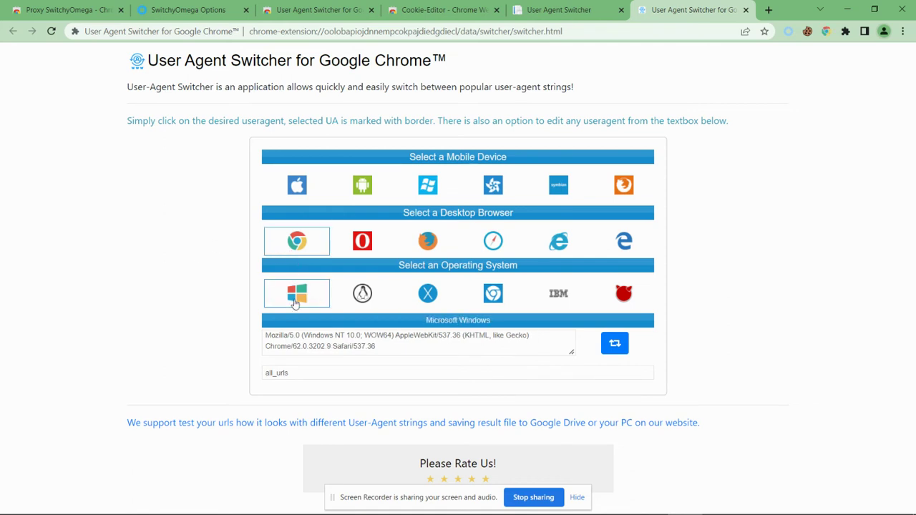
pyautogui.moveTo(376, 347); pyautogui.dragTo(266, 333)
# Step: Replace the user-agent string with the Mac Firefox 89 string from cell M2
pyautogui.hotkey('alt', 'Tab')
pyautogui.press('Right')
pyautogui.press('Right')
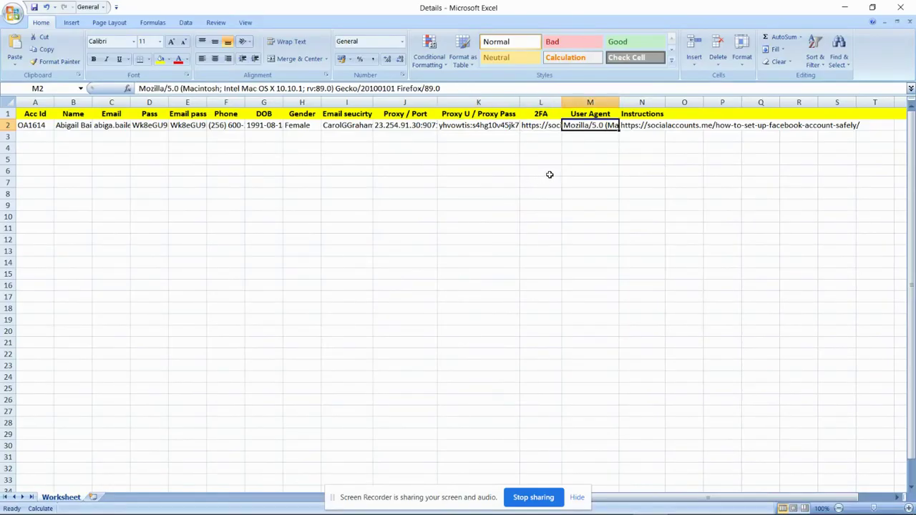
pyautogui.hotkey('ctrl', 'c')
pyautogui.hotkey('alt', 'Tab')
pyautogui.hotkey('ctrl', 'v')
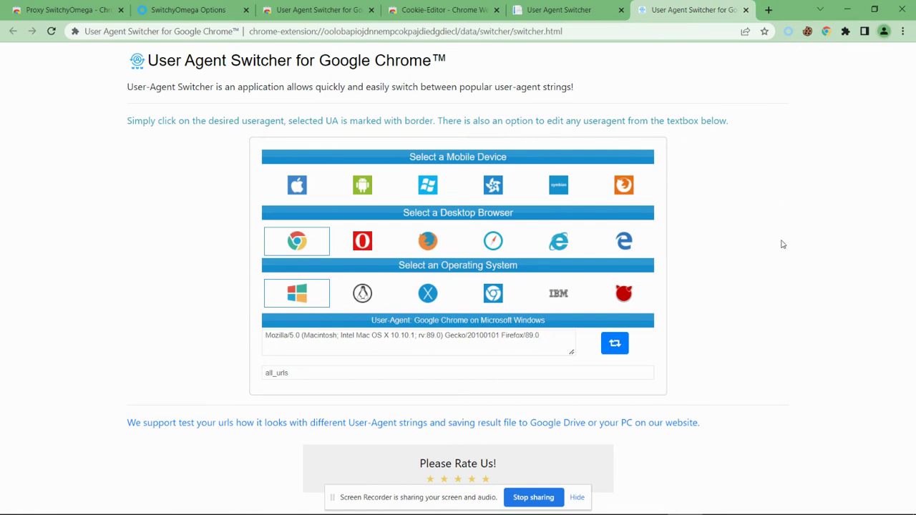
pyautogui.click(768, 10)
# Step: Close the three old tabs, load facebook.com, then switch windows over to File Explorer
pyautogui.click(102, 10)
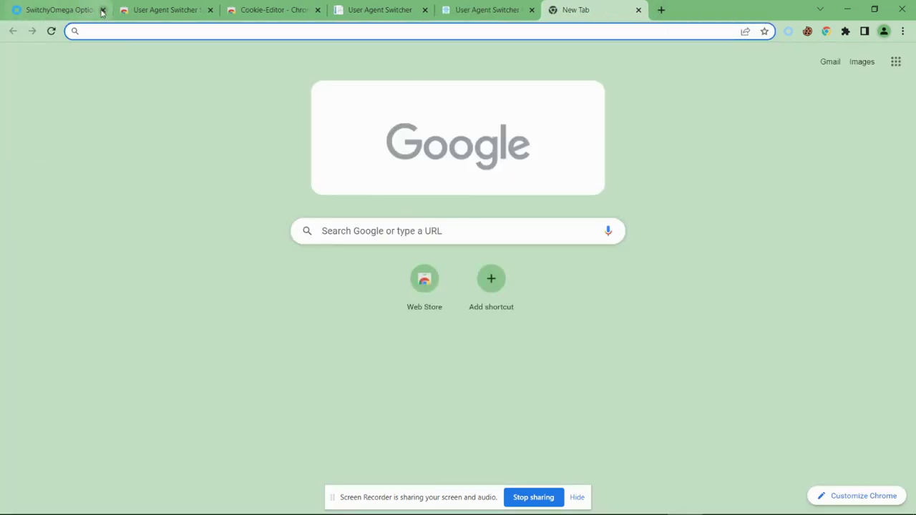
pyautogui.click(102, 10)
pyautogui.click(102, 10)
pyautogui.write('facebook.com')
pyautogui.press('Return')
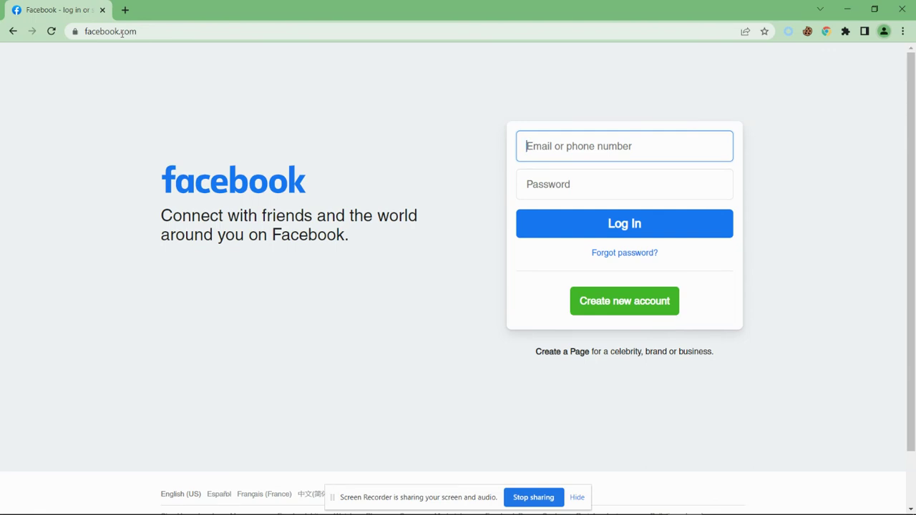
pyautogui.hotkey('alt', 'Tab')
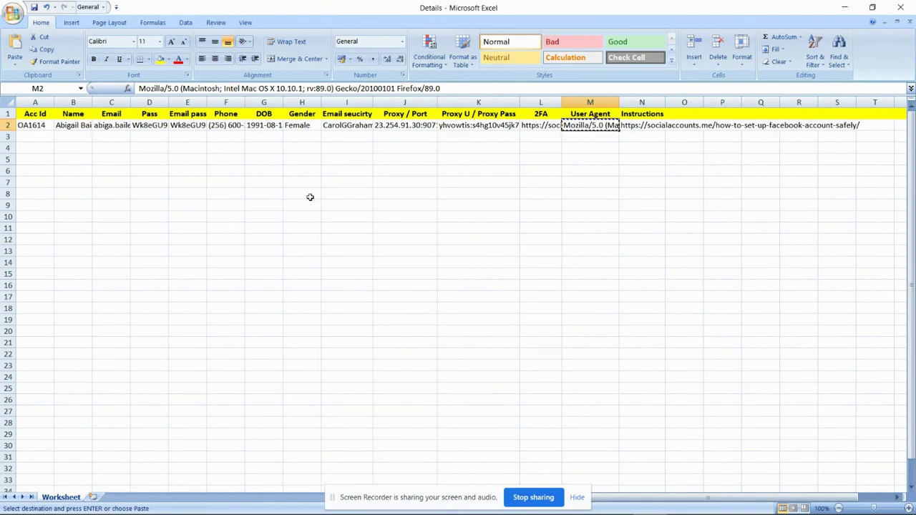
pyautogui.hotkey('alt', 'Tab')
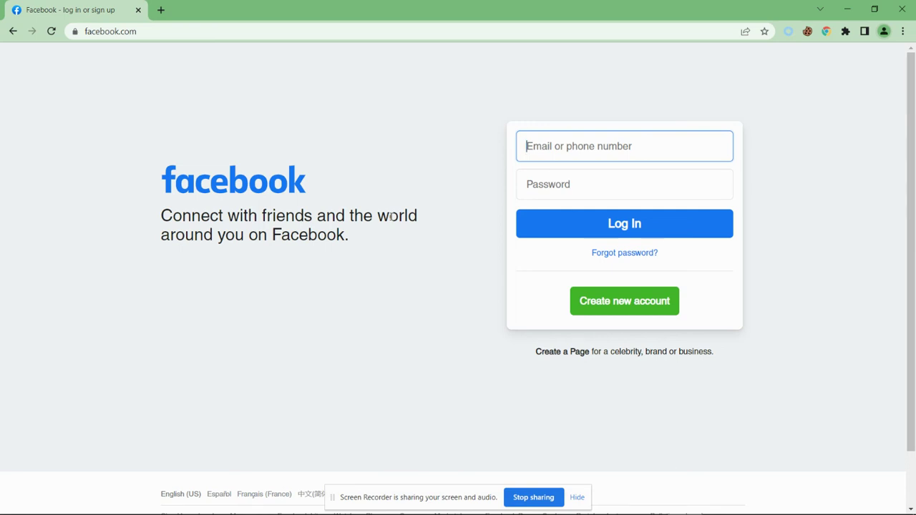
pyautogui.hotkey('alt', 'Tab')
pyautogui.hotkey('alt', 'Tab')
pyautogui.hotkey('alt', 'Tab')
pyautogui.hotkey('alt', 'Tab')
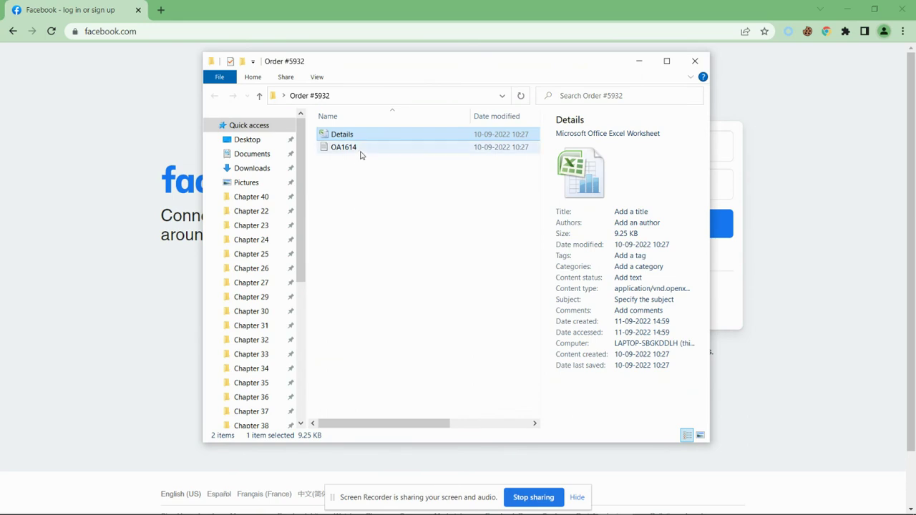
# Step: Open the OA1614 cookie file in Notepad, select all its cookie JSON, and minimise the windows
pyautogui.doubleClick(360, 151)
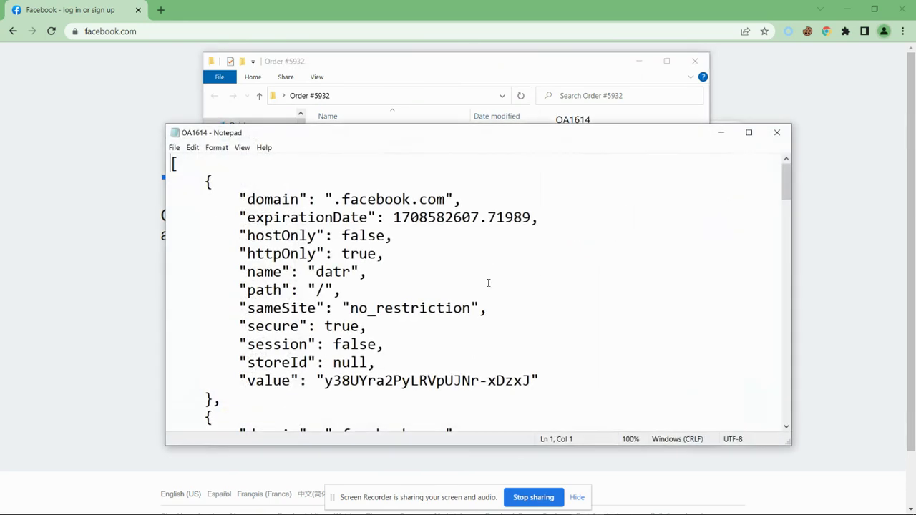
pyautogui.click(474, 292)
pyautogui.hotkey('ctrl', 'a')
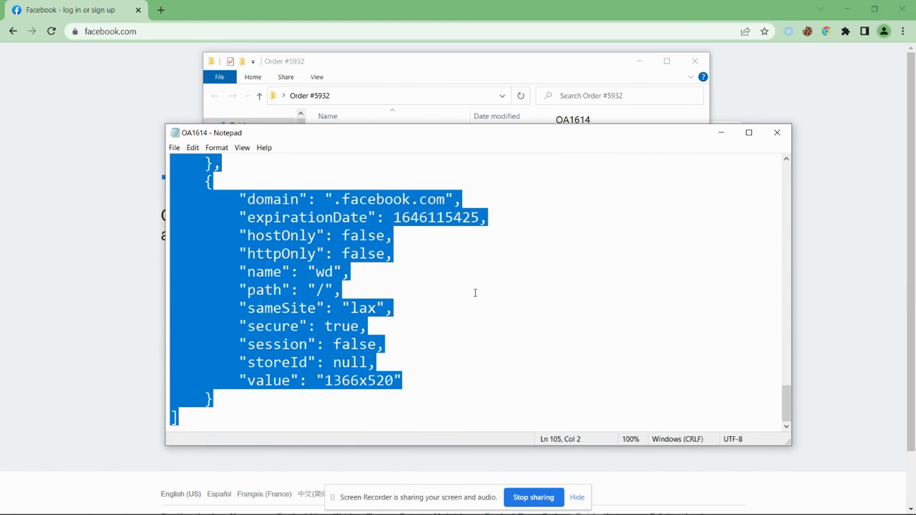
pyautogui.click(867, 129)
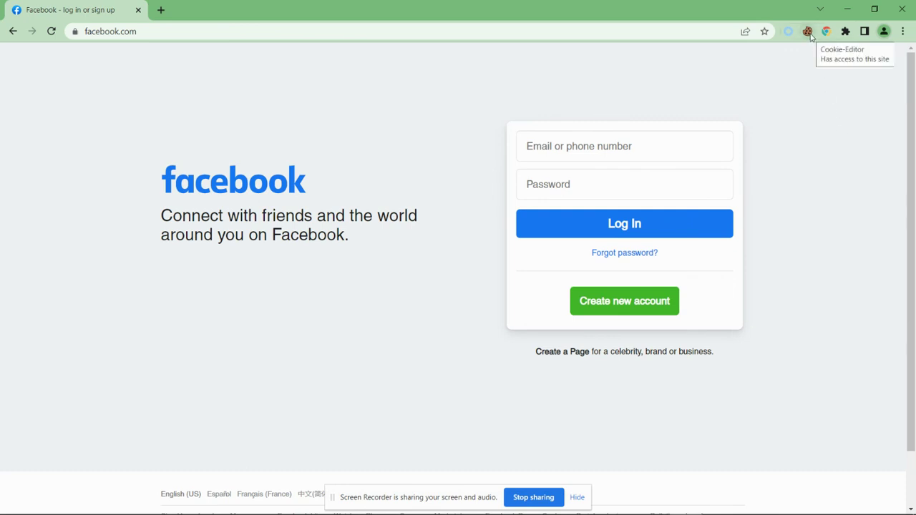
# Step: Paste the OA1614 cookie JSON into Cookie-Editor's Import box, import it, and reload Facebook
pyautogui.click(809, 33)
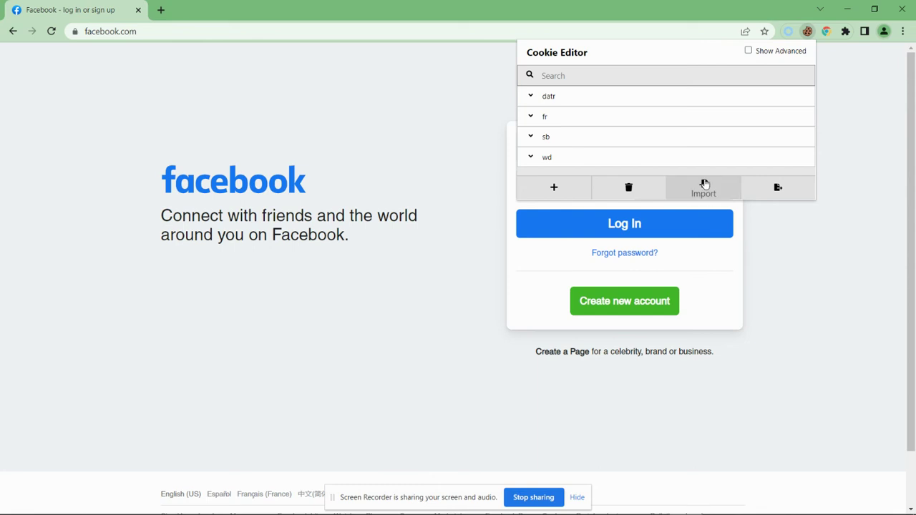
pyautogui.click(704, 185)
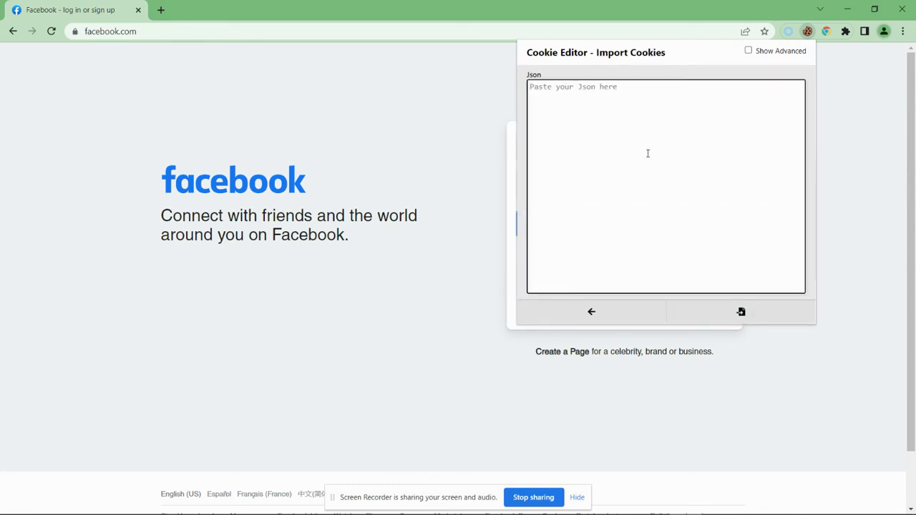
pyautogui.hotkey('ctrl', 'v')
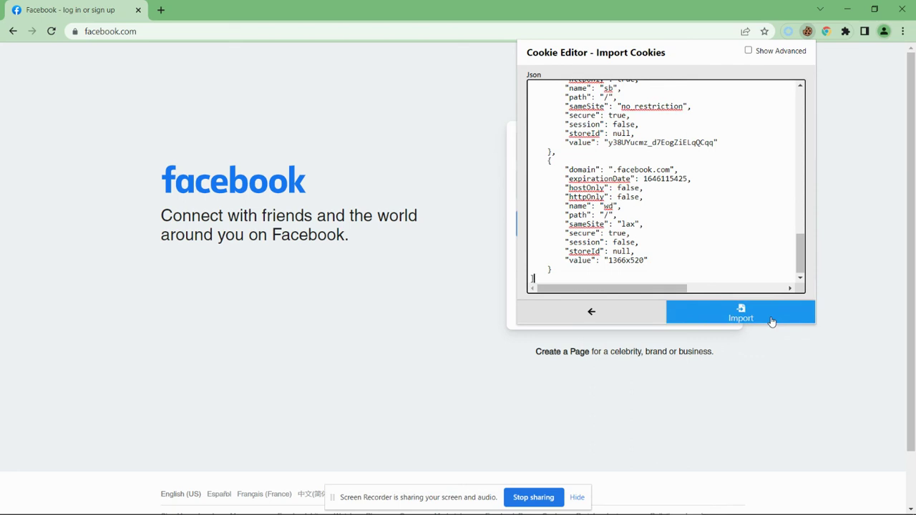
pyautogui.click(772, 322)
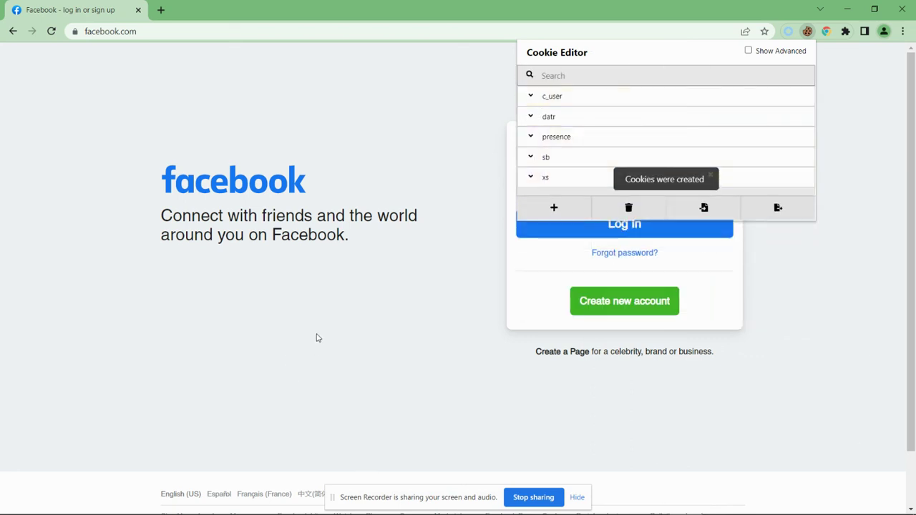
pyautogui.click(51, 31)
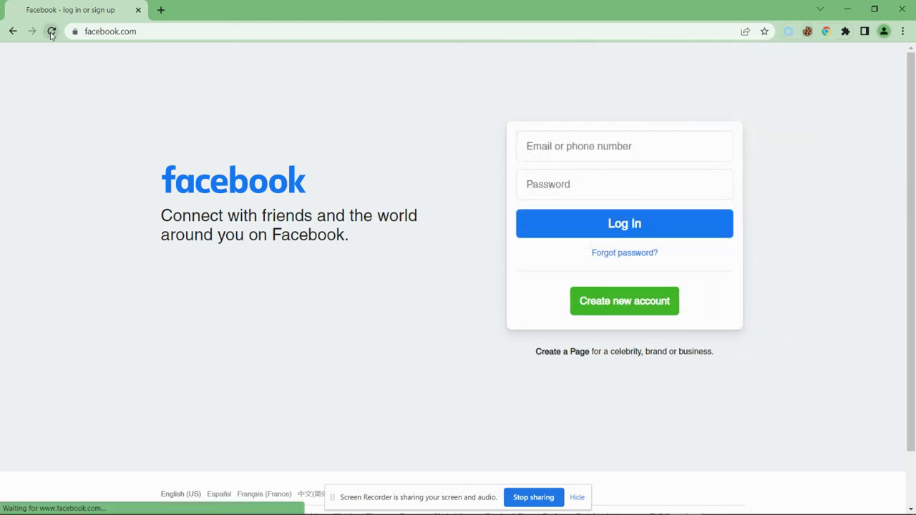